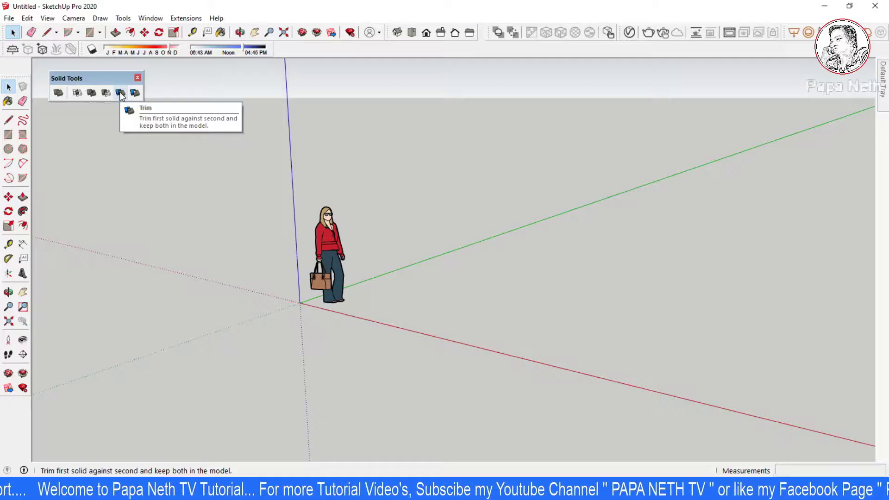
Step: Browse the tool list and toolbar visibility settings, closing them without changes
click(124, 18)
mouse_move(149, 170)
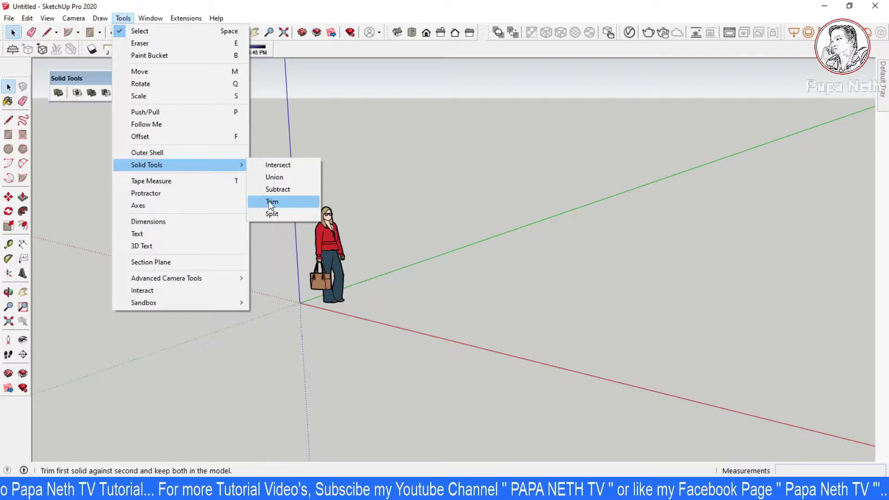
click(429, 139)
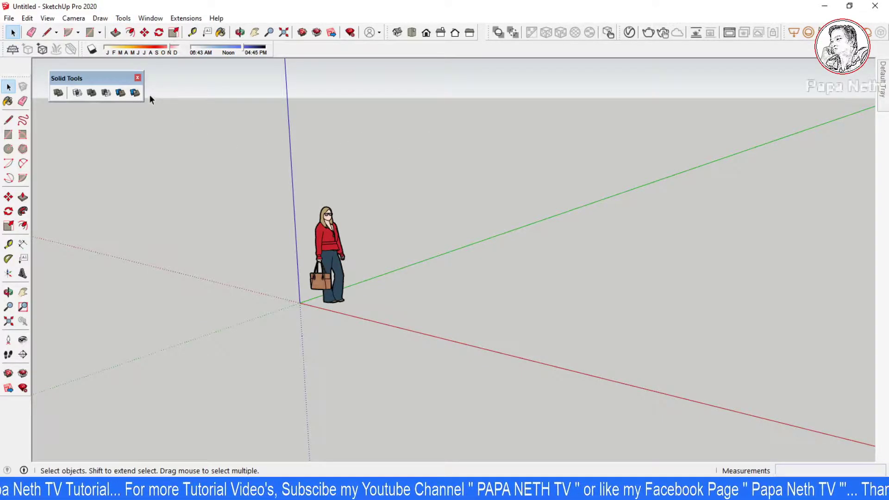
click(48, 19)
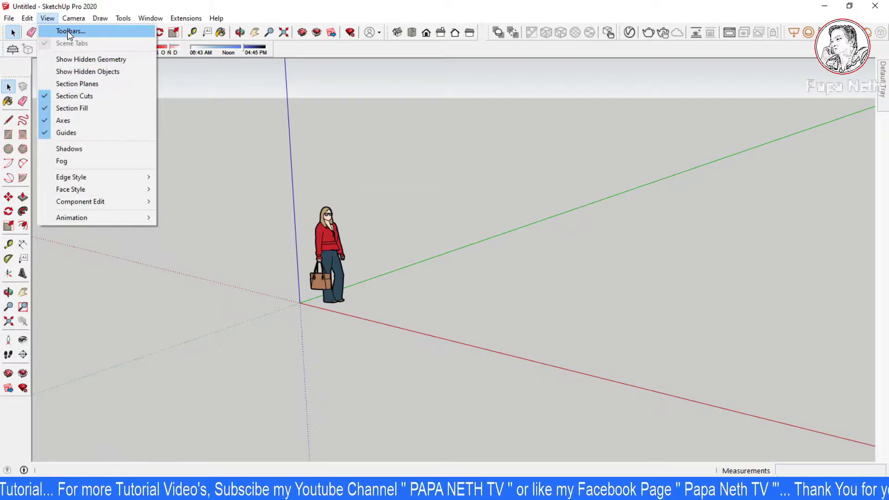
click(65, 29)
scroll(370, 278, down, 3)
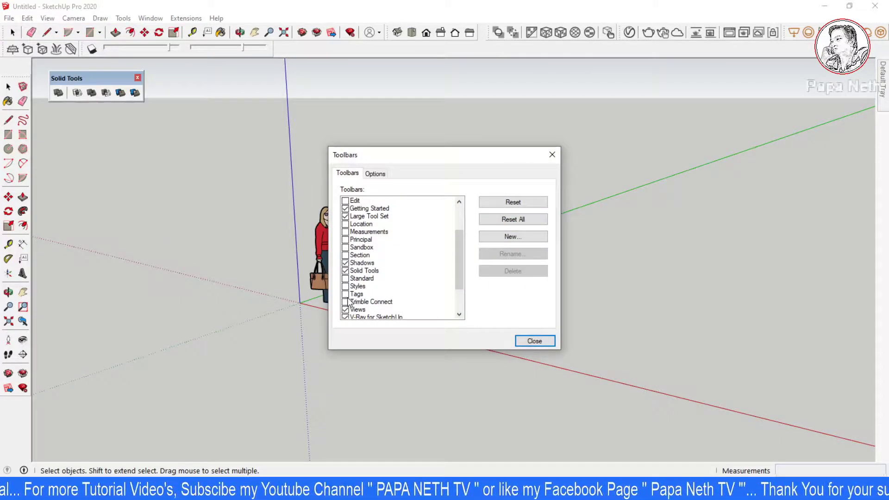
scroll(371, 310, down, 1)
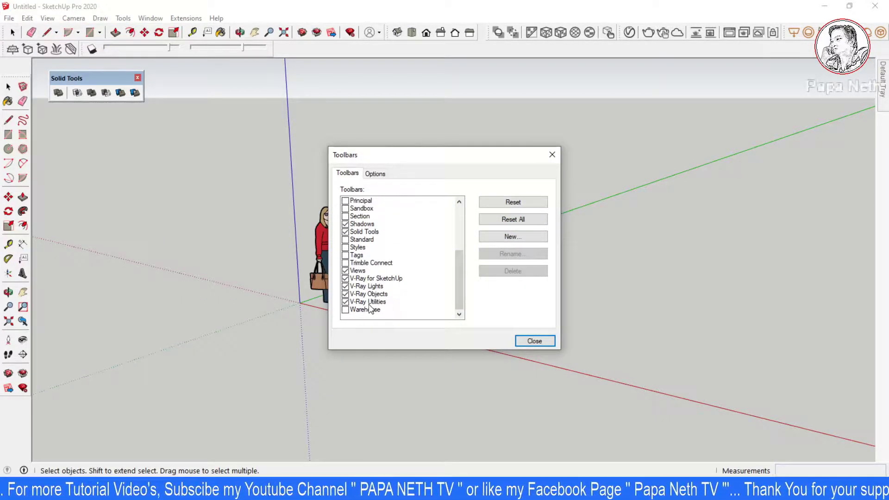
click(551, 154)
click(44, 18)
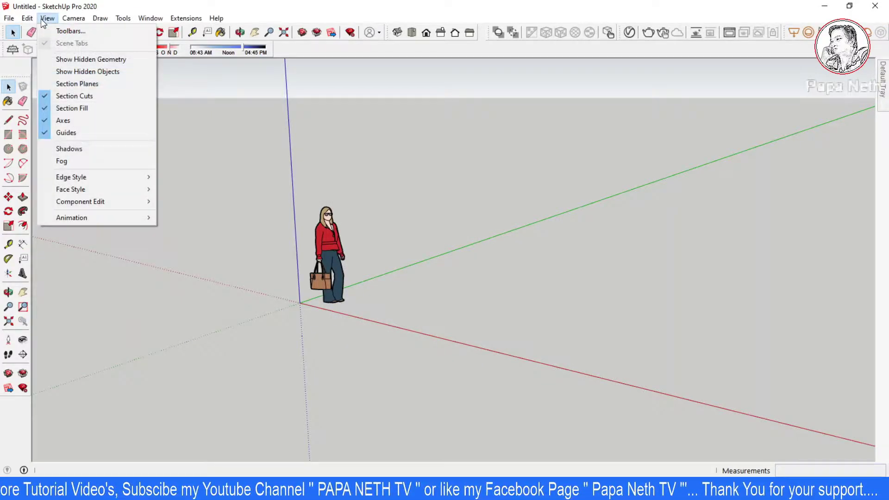
click(68, 31)
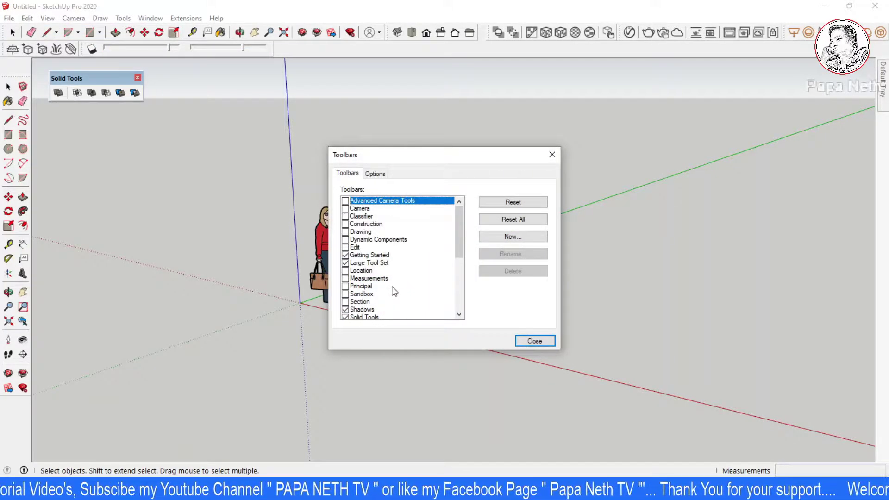
scroll(389, 292, down, 2)
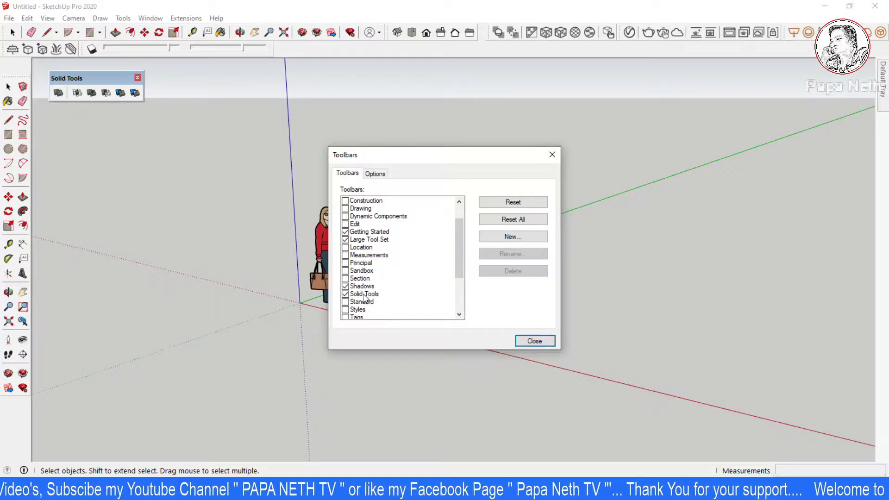
click(535, 340)
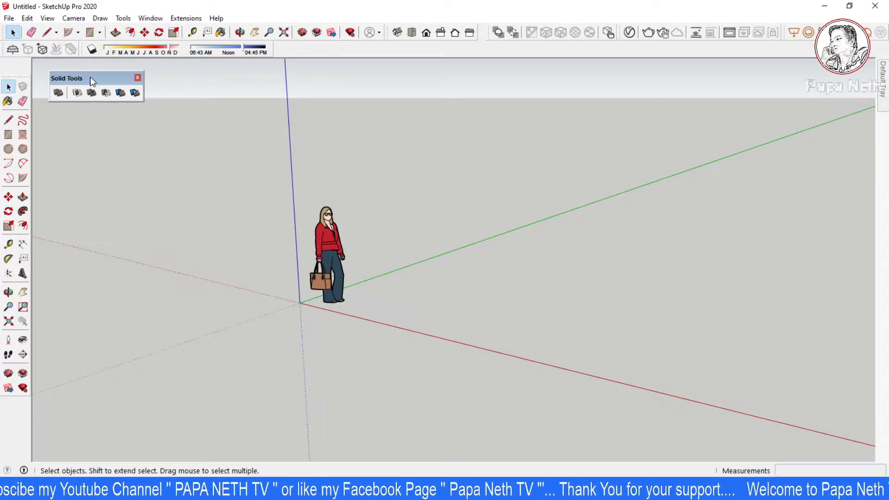
Step: Draw a 500 × 500 mm square on the ground plane
mouse_move(456, 294)
middle_down()
mouse_move(461, 305)
mouse_move(448, 342)
mouse_move(433, 288)
middle_up()
key(r)
click(433, 280)
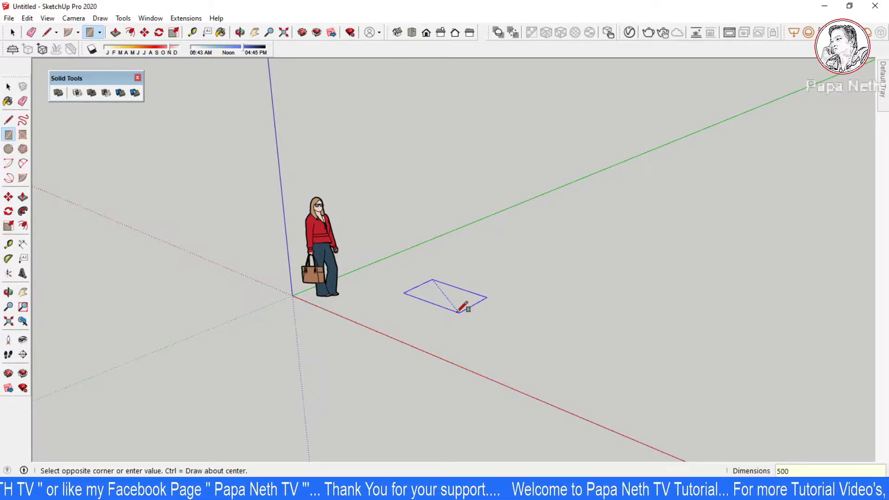
click(458, 311)
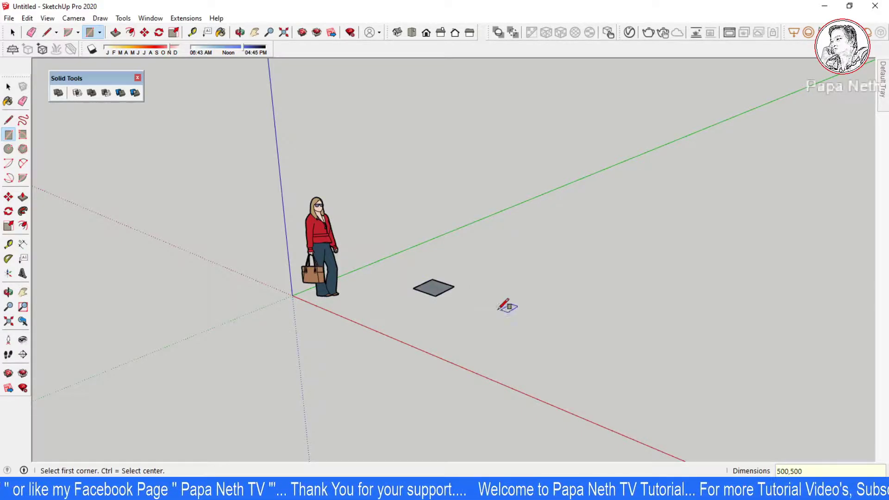
scroll(447, 288, up, 5)
scroll(448, 287, up, 1)
key(space)
Step: Push/pull the square up 500 mm into a cube and select the whole cube
double_click(449, 286)
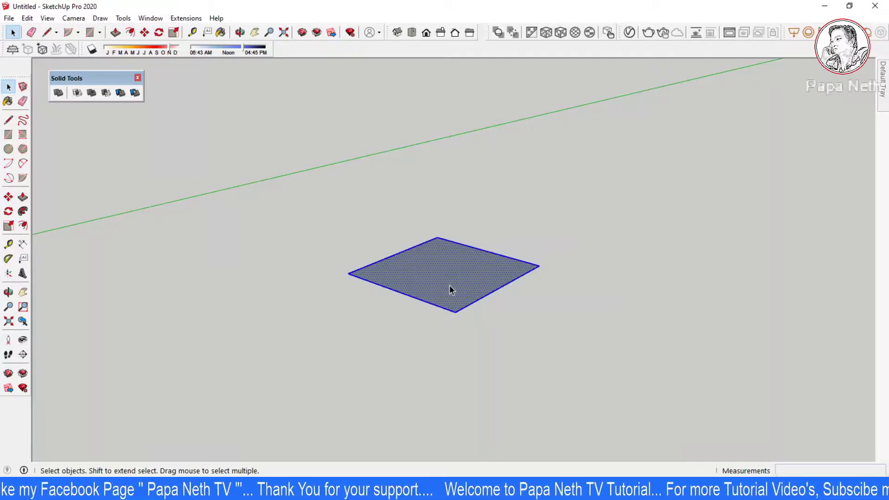
key(p)
drag(449, 288, 437, 240)
text(500)
key(Return)
key(space)
triple_click(473, 224)
Step: Make the selected cube a group
right_click(474, 224)
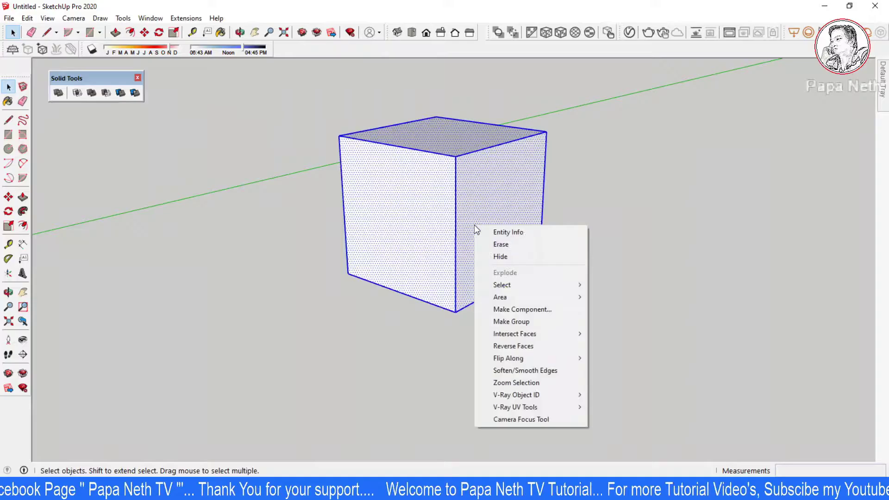
click(530, 322)
middle_drag(530, 322, 432, 254)
Step: Copy the cube group onto the original cube's top corner, diagonally offset
key(m)
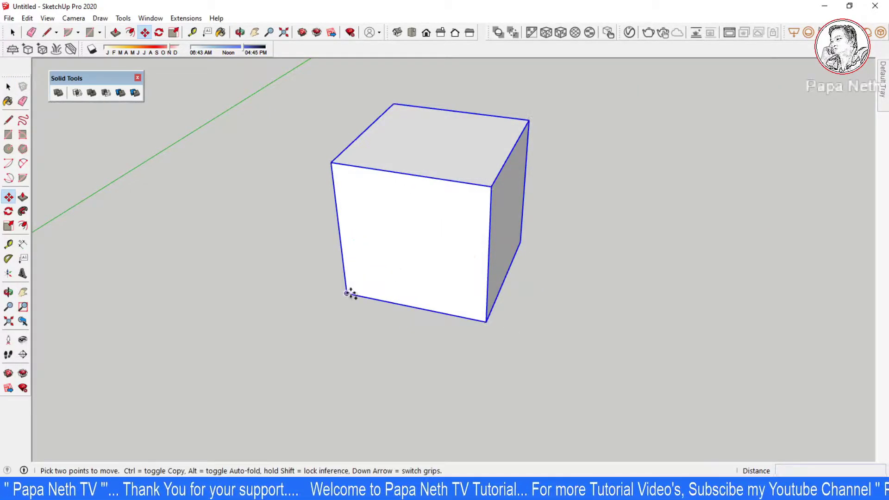
key(ctrl)
click(346, 293)
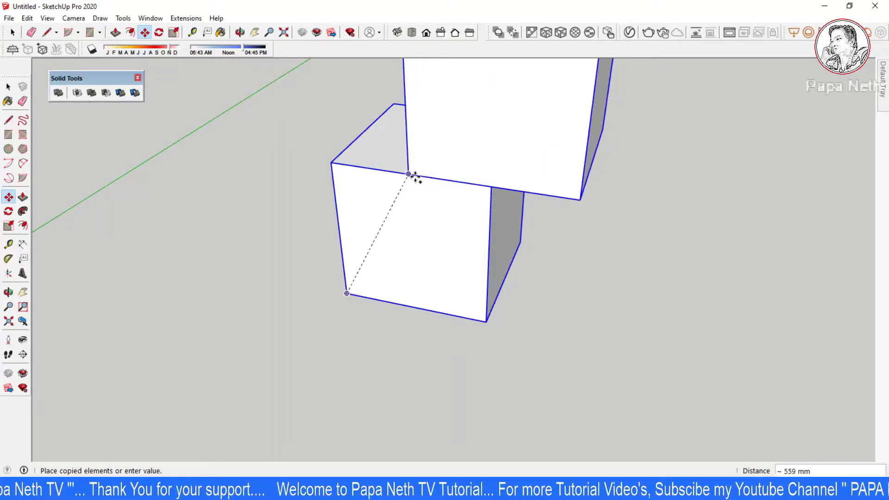
click(408, 175)
key(o)
scroll(435, 178, down, 3)
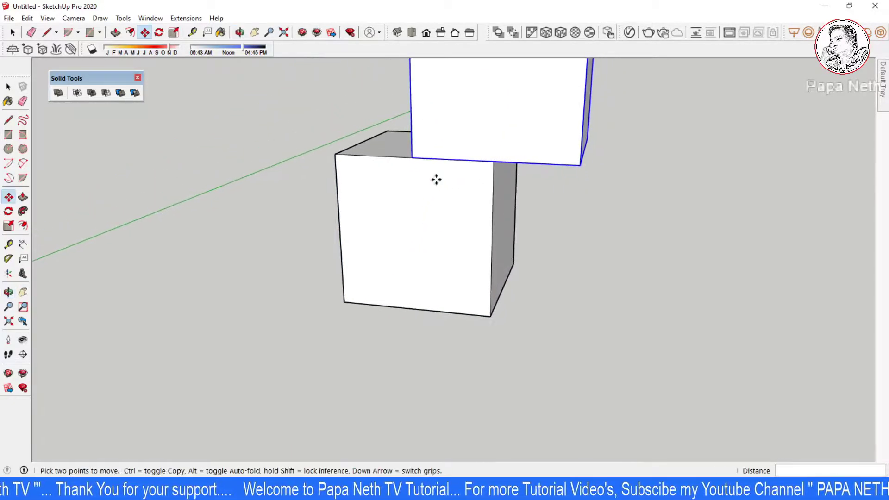
middle_drag(436, 179, 439, 212)
Step: Lower the copy 250 mm so it overlaps the original cube
key(m)
scroll(453, 201, up, 2)
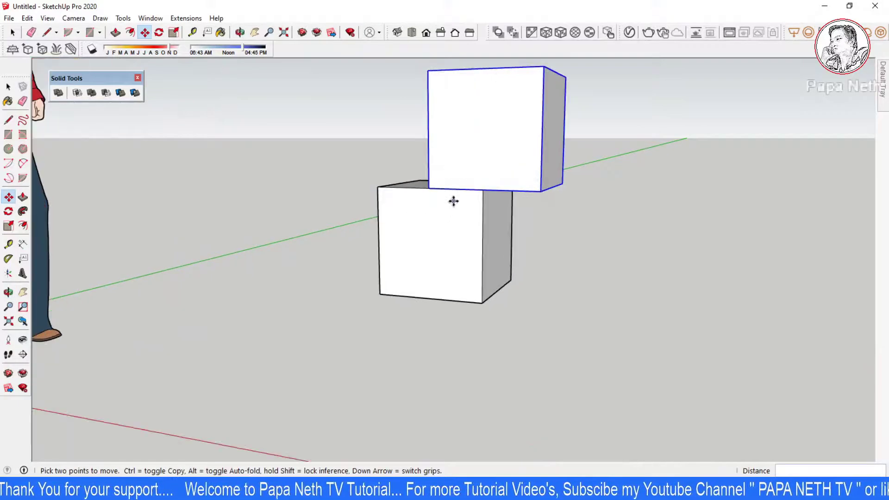
click(463, 115)
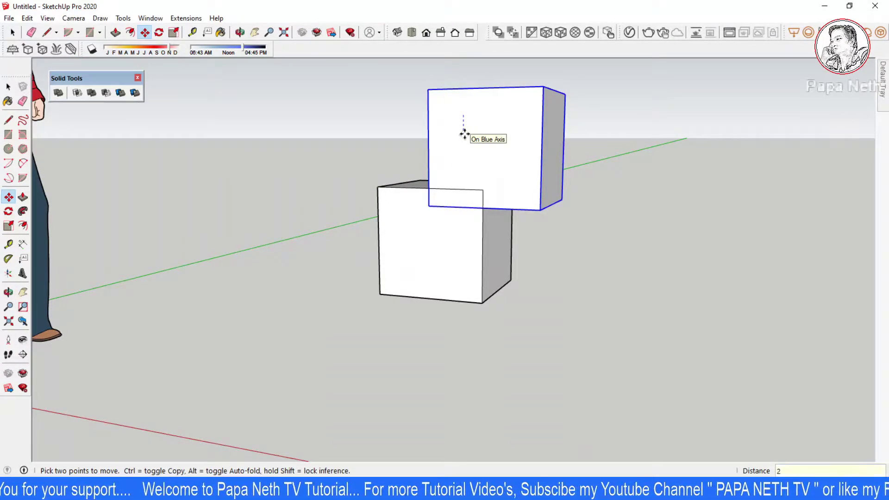
text(250)
key(Return)
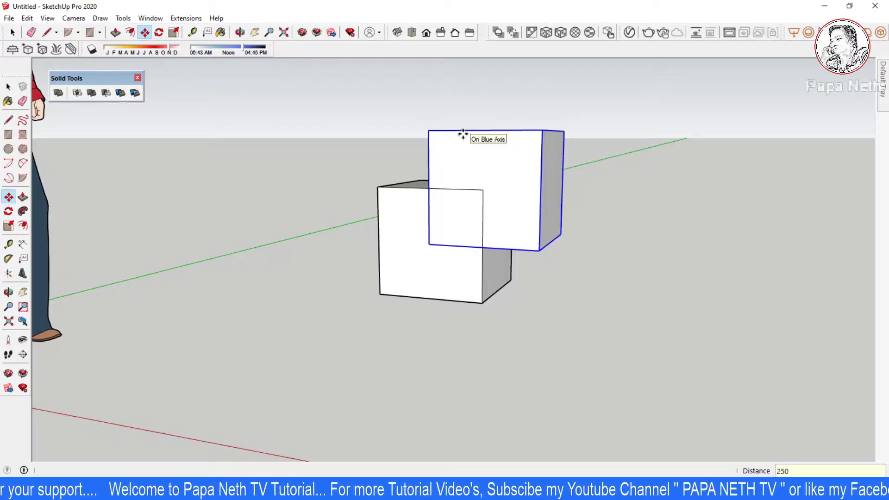
middle_drag(463, 135, 224, 248)
key(o)
drag(224, 249, 692, 230)
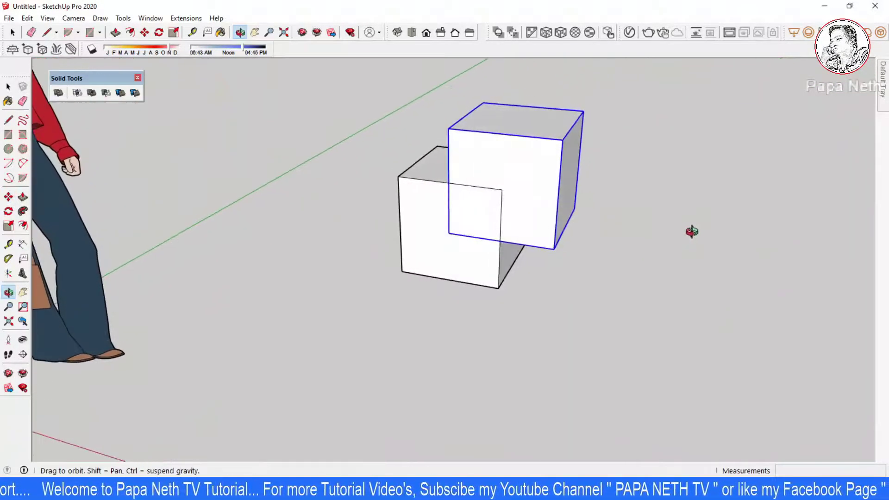
Step: Copy the upper cube into a third cube overlapping the second one
key(m)
scroll(480, 200, up, 1)
mouse_move(480, 200)
middle_down()
mouse_move(585, 212)
mouse_move(488, 208)
middle_up()
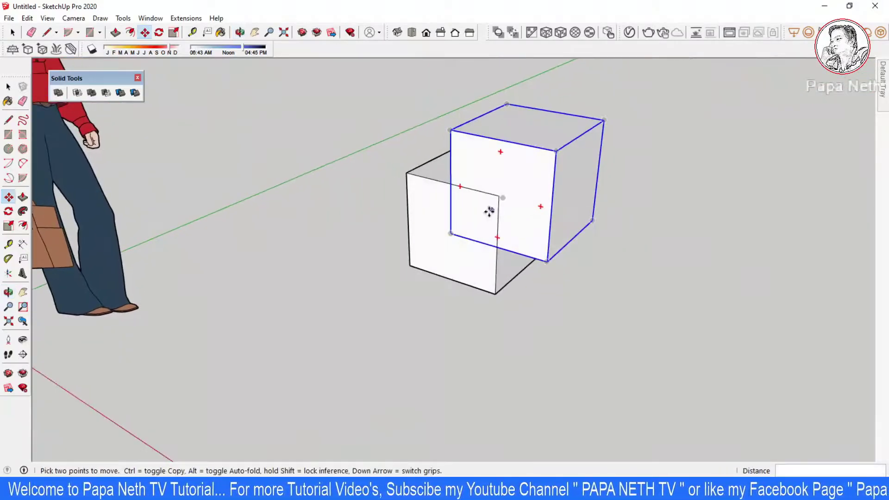
scroll(481, 220, up, 3)
click(442, 238)
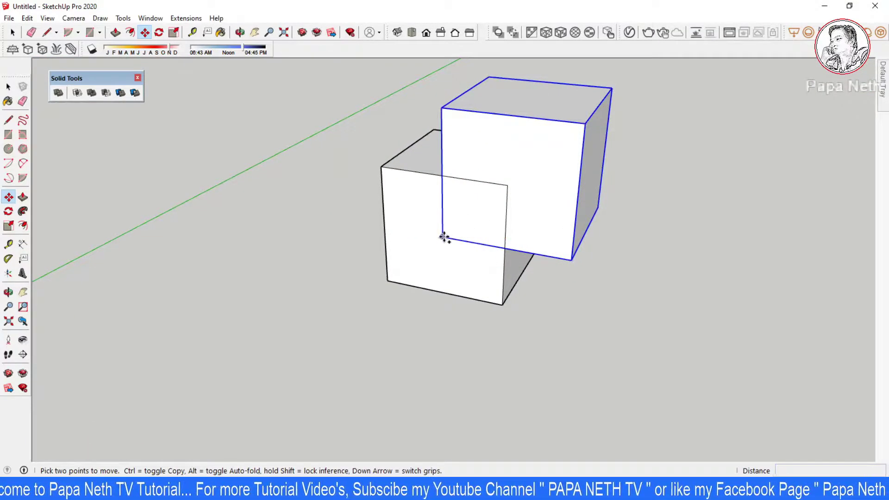
scroll(444, 236, down, 1)
key(ctrl)
click(549, 178)
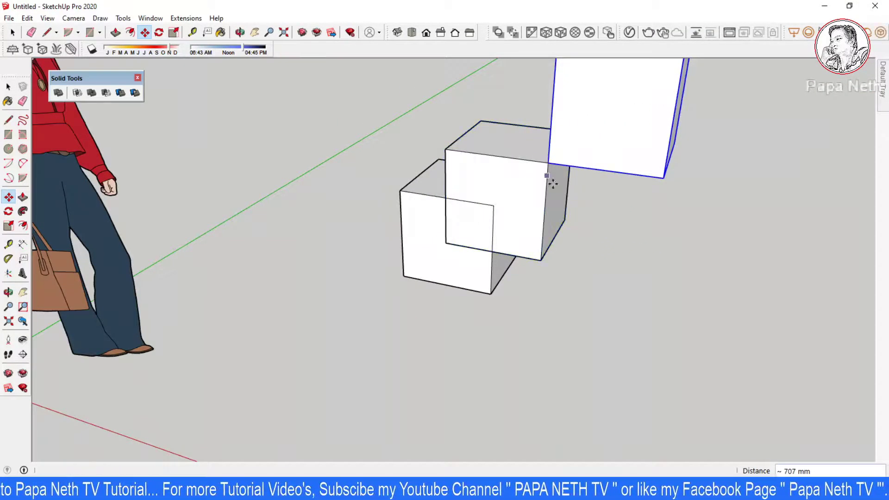
mouse_move(550, 179)
middle_down()
mouse_move(474, 177)
mouse_move(546, 181)
mouse_move(477, 192)
mouse_move(556, 168)
middle_up()
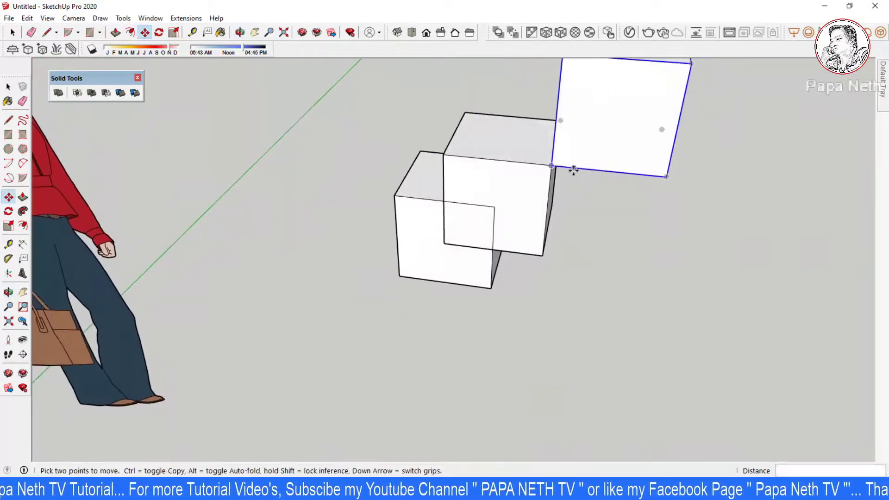
Step: Reposition the third cube and check the stepped row from several angles
click(551, 168)
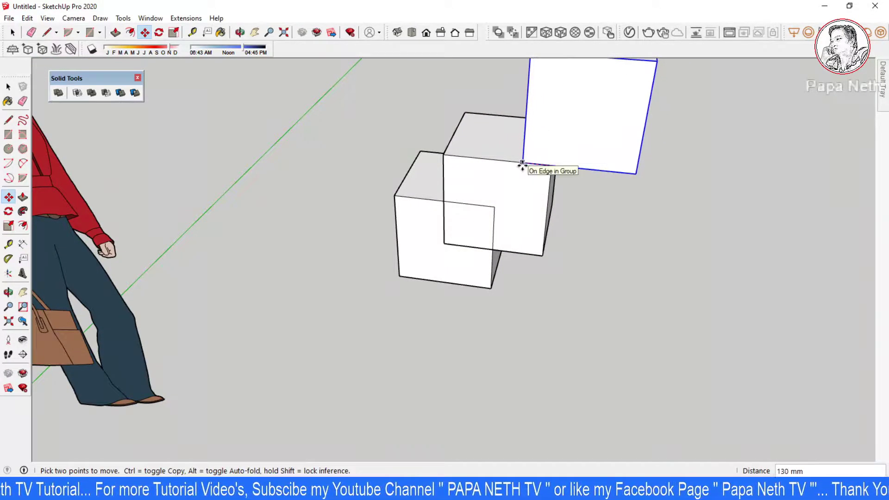
middle_drag(520, 167, 540, 214)
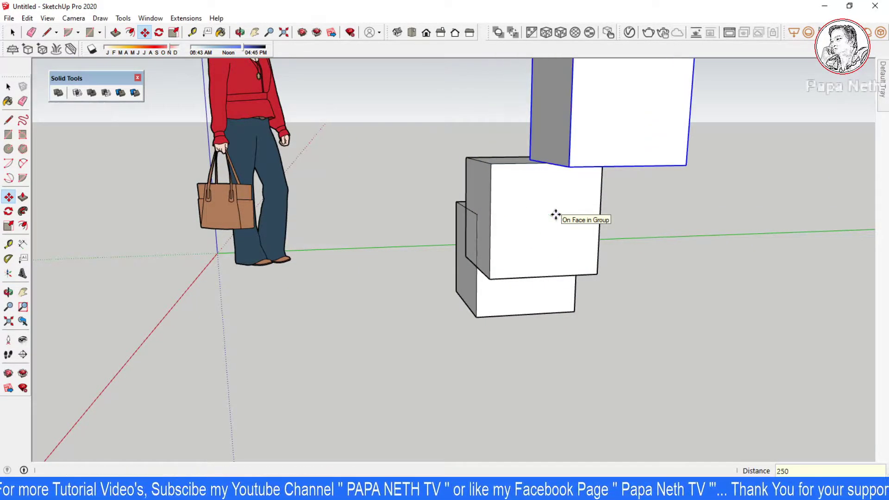
middle_drag(558, 215, 556, 172)
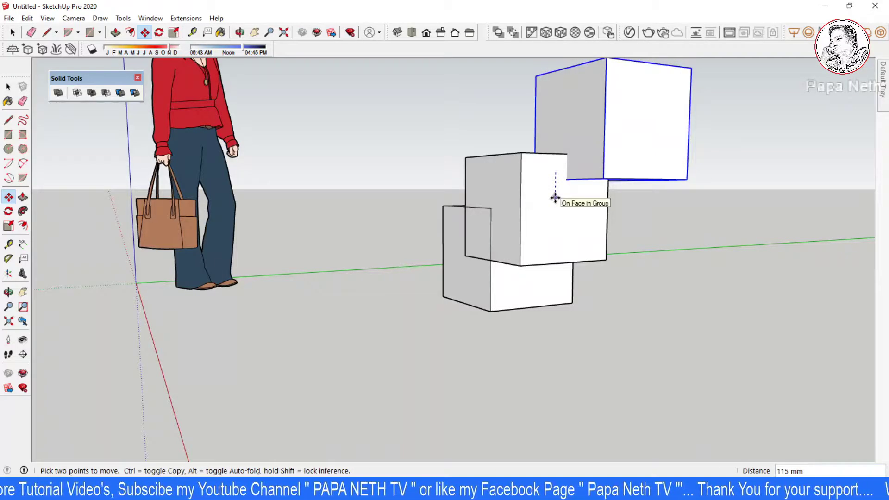
middle_drag(476, 204, 525, 283)
key(space)
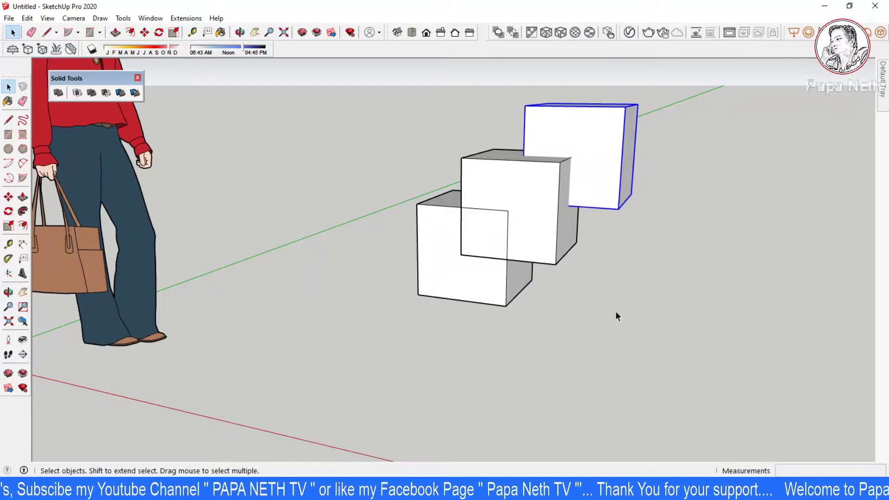
Step: Trim the middle cube using the front cube as the cutting solid
click(546, 302)
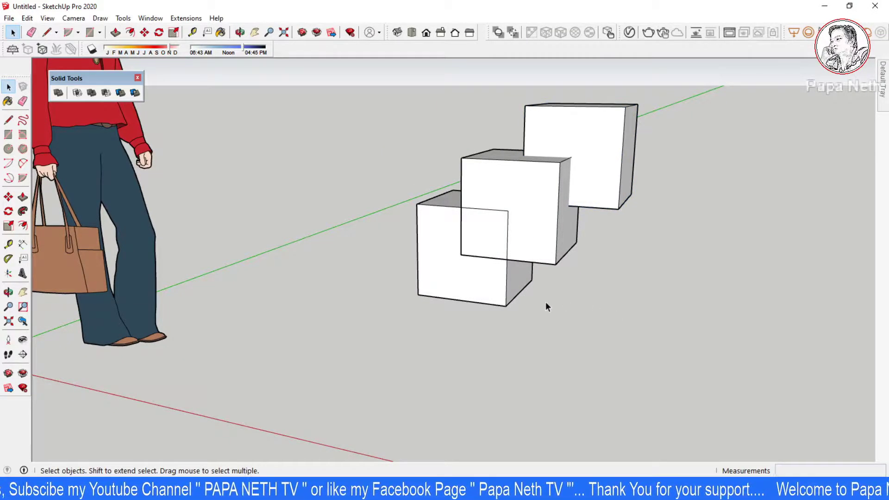
click(121, 93)
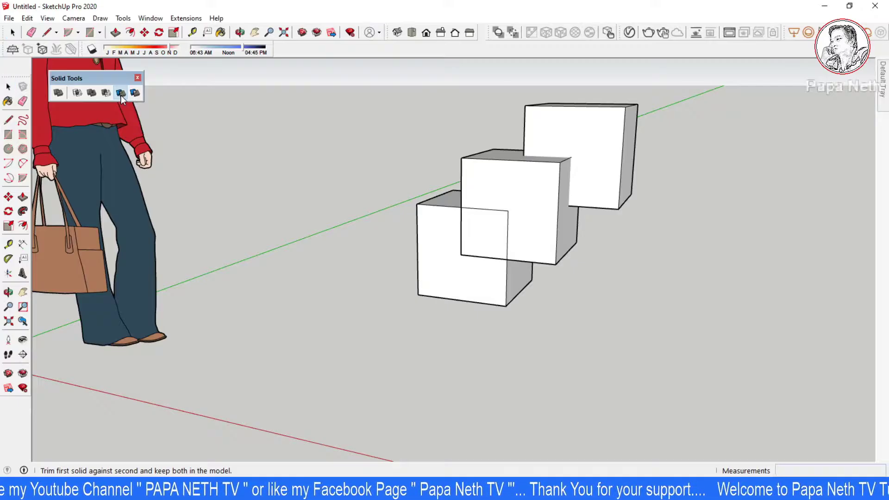
click(443, 285)
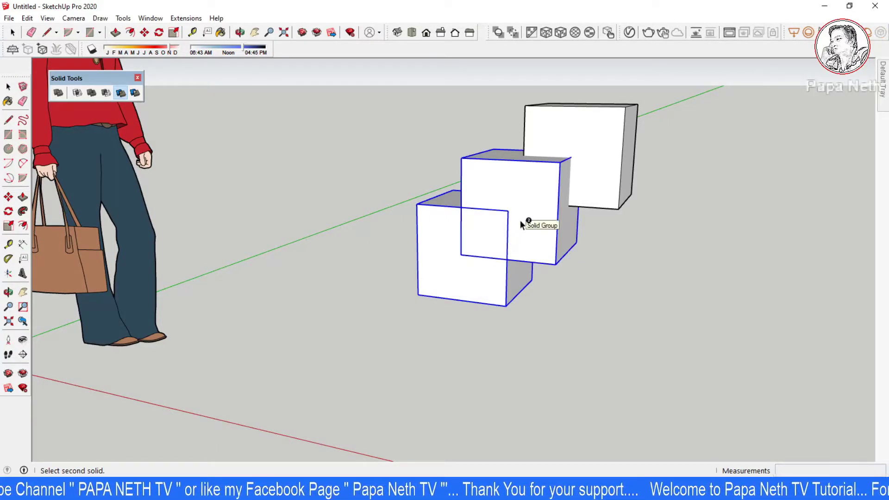
middle_drag(509, 254, 472, 289)
key(space)
Step: Lift the middle cube with Move to inspect its notch, then cancel back into place
click(516, 204)
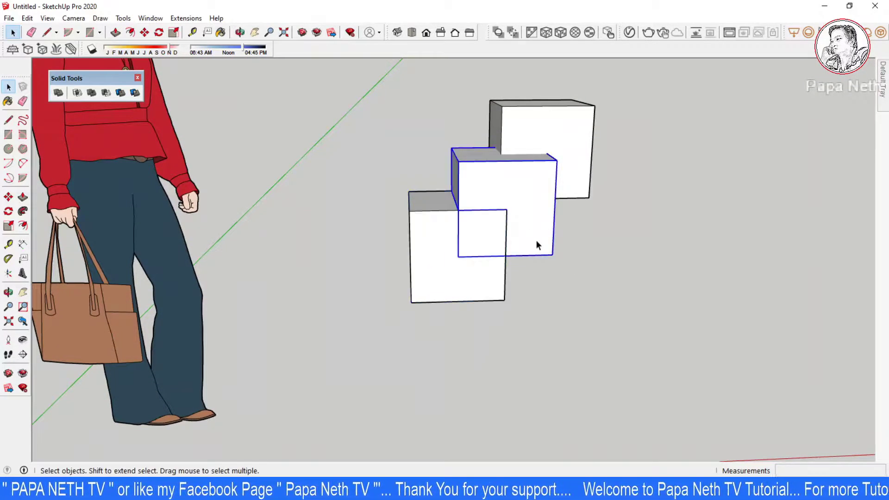
key(m)
click(541, 222)
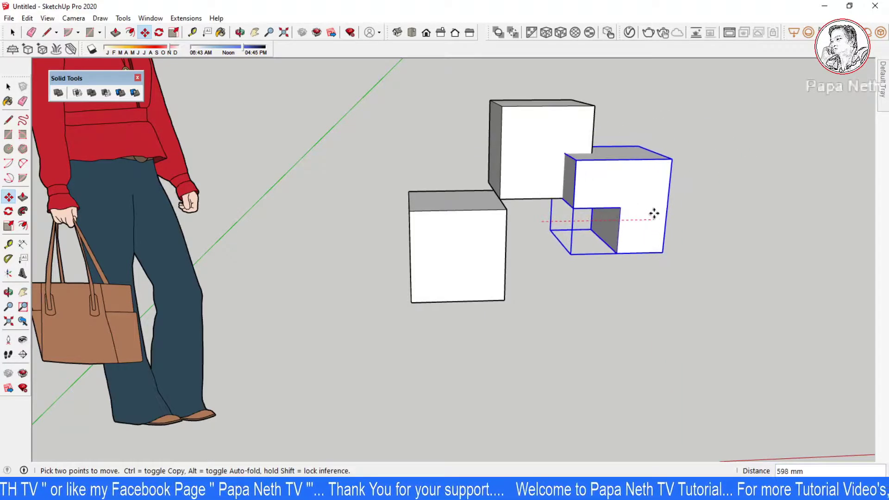
key(Escape)
middle_drag(631, 216, 540, 222)
key(space)
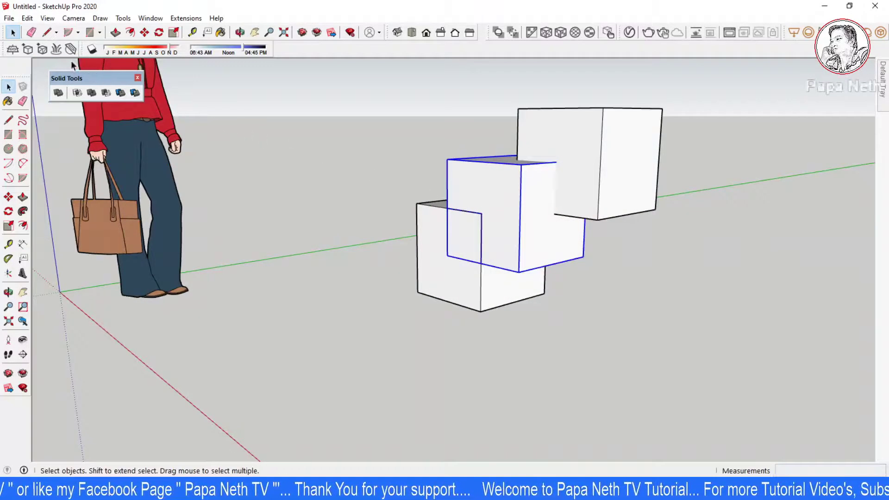
Step: Trim the middle cube against the upper cube
click(413, 292)
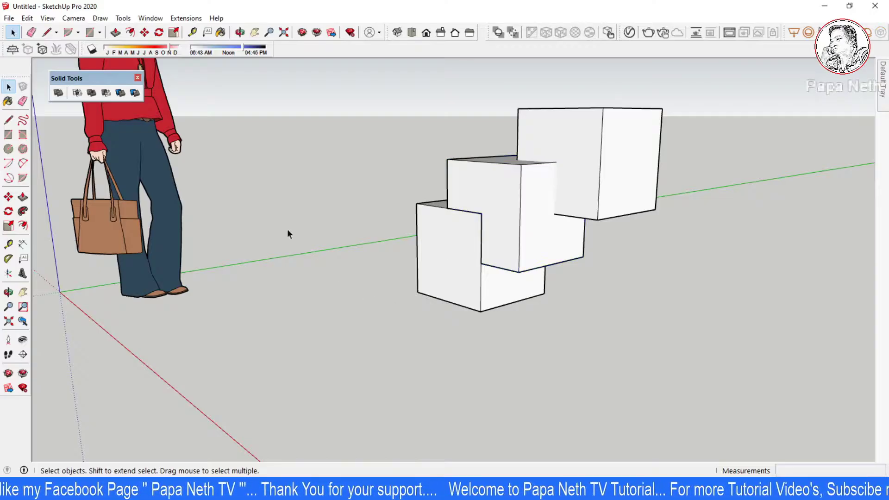
click(120, 97)
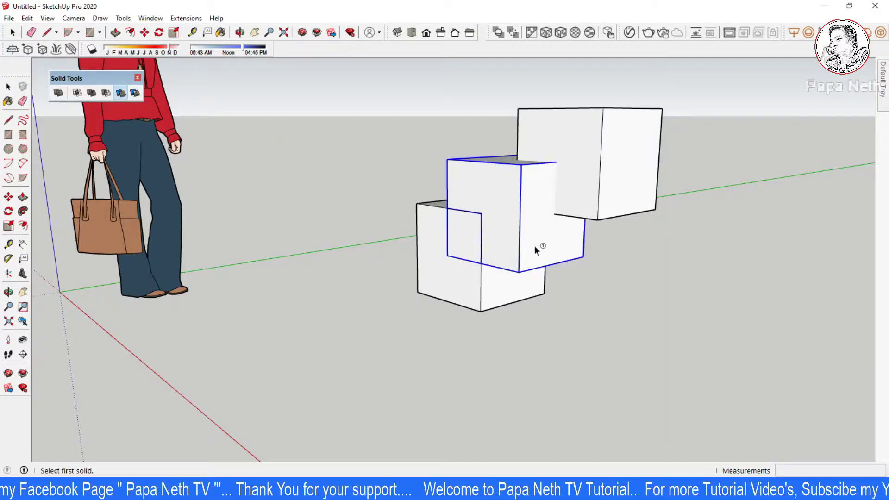
click(629, 201)
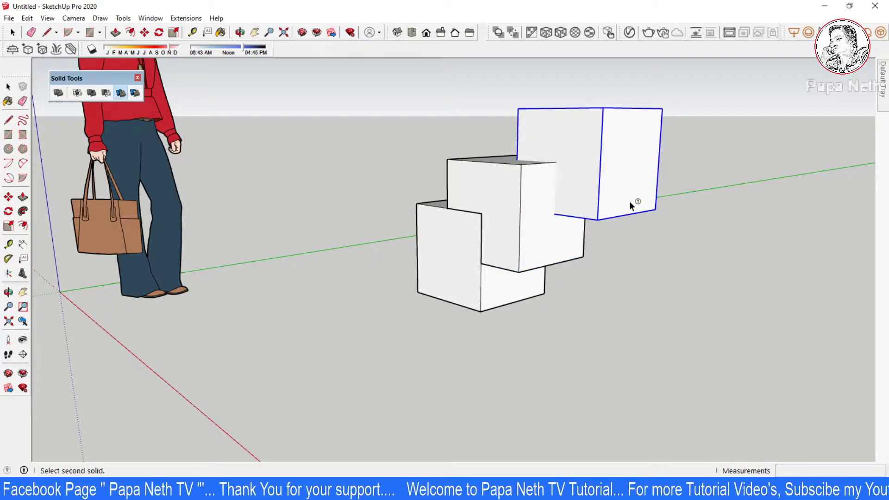
click(535, 235)
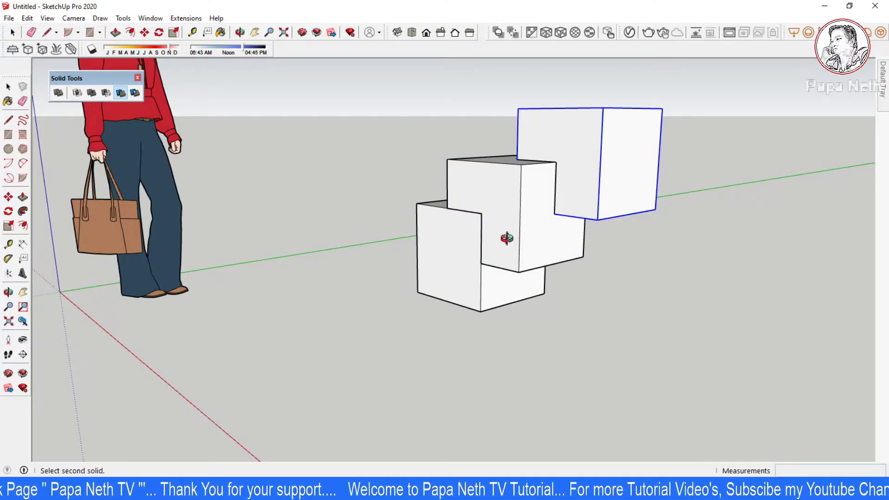
middle_drag(506, 238, 370, 218)
key(space)
Step: Move one cube out of the stack, placing it off to the left
key(m)
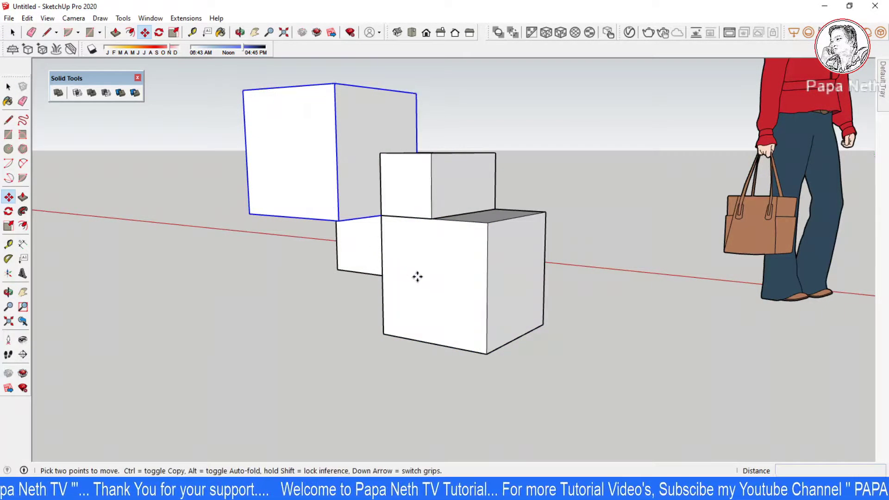
click(416, 276)
click(317, 238)
middle_drag(318, 238, 389, 198)
click(301, 202)
middle_drag(338, 213, 433, 281)
Step: Move the notched middle piece away from the others and inspect the separated pieces
click(402, 243)
key(m)
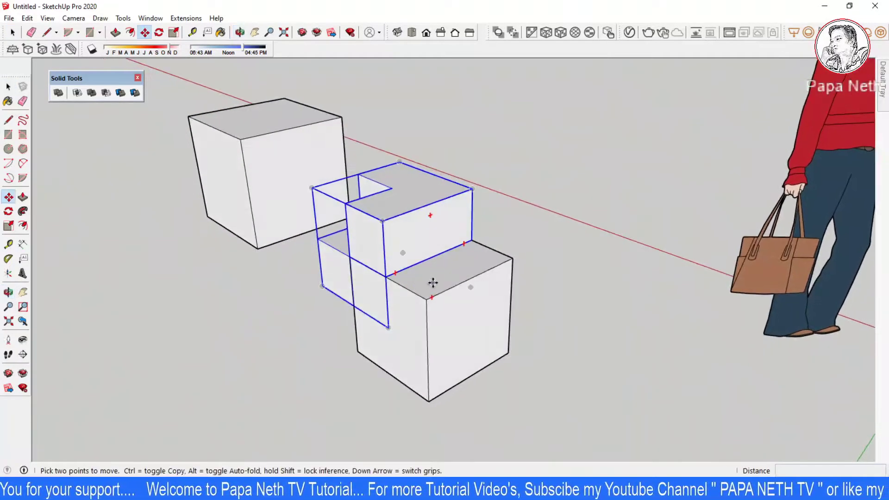
click(426, 284)
click(547, 230)
key(space)
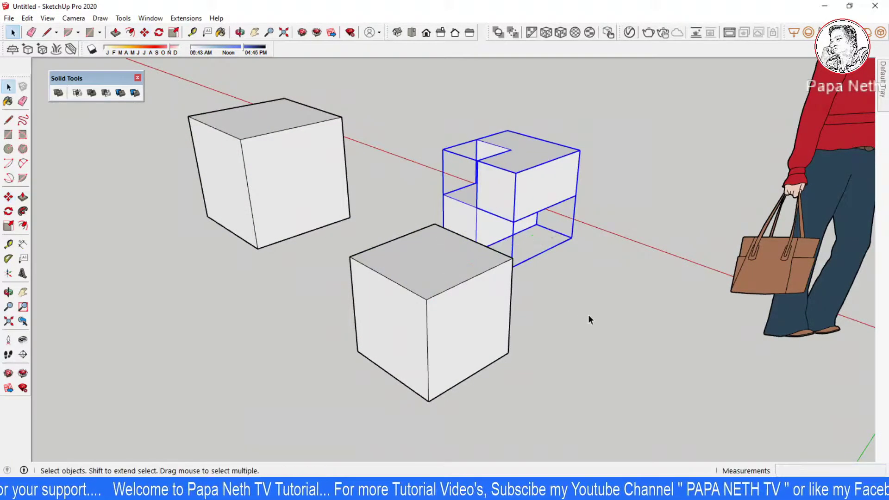
click(587, 318)
middle_drag(587, 318, 693, 241)
scroll(348, 253, up, 2)
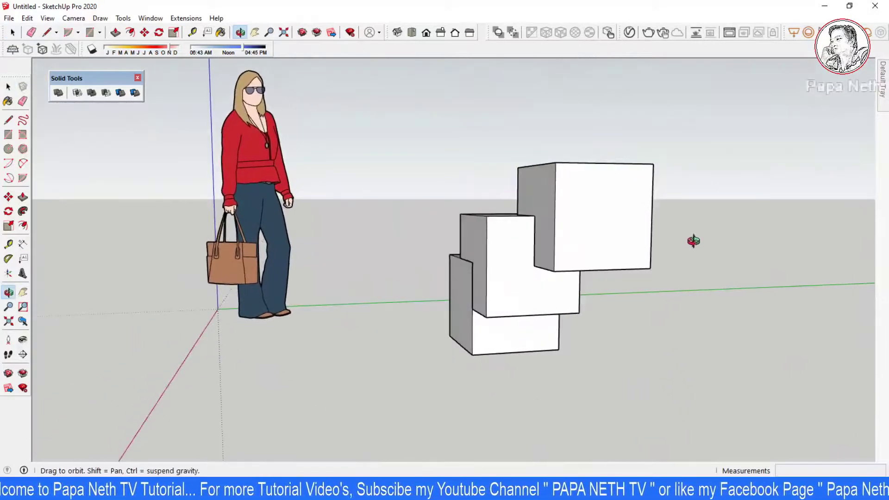
click(120, 92)
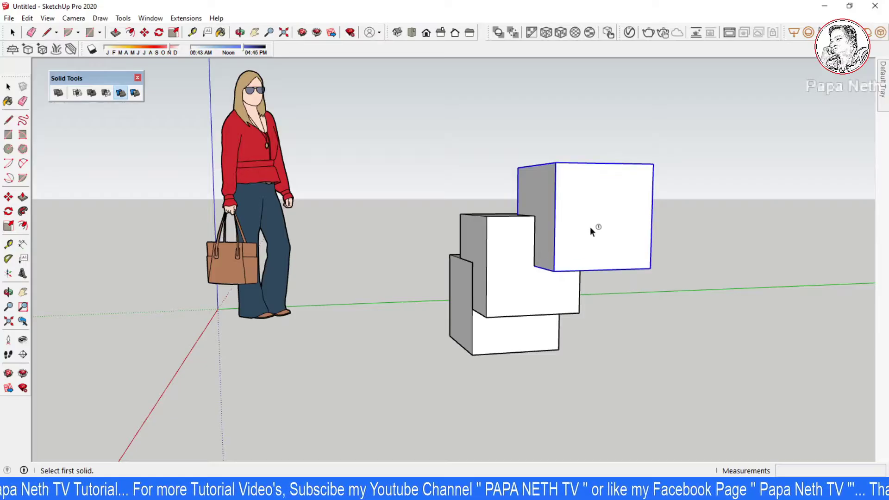
key(space)
middle_drag(529, 308, 704, 310)
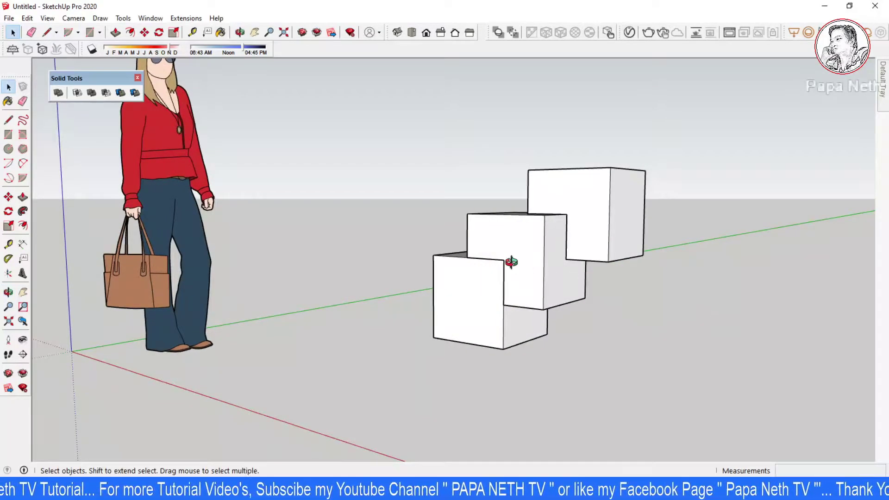
middle_drag(510, 260, 451, 293)
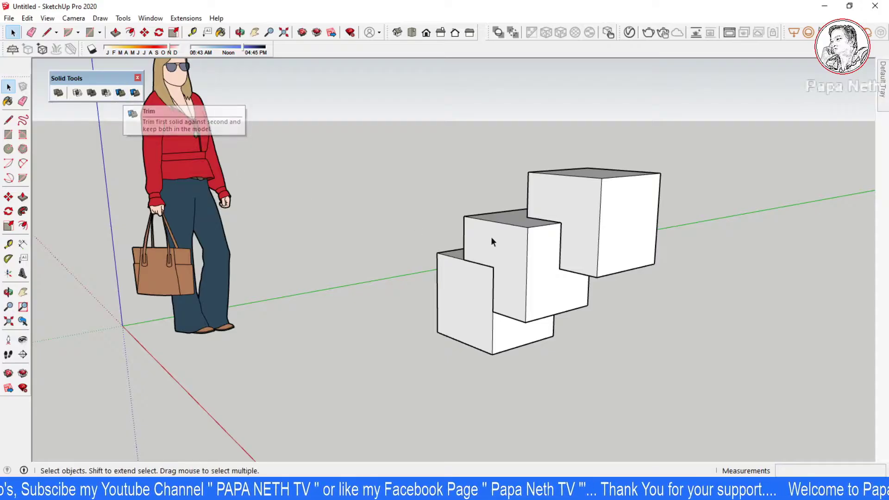
Step: Select the top-right cube, start Trim, then cancel it
click(620, 238)
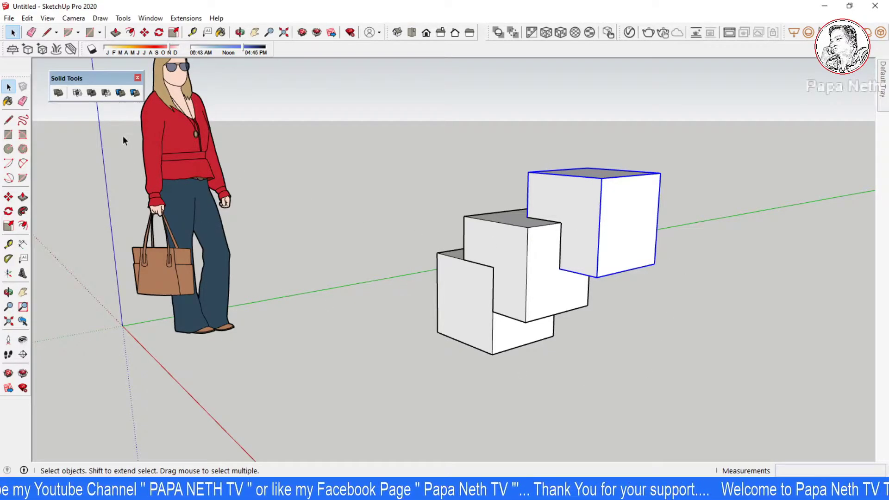
click(119, 93)
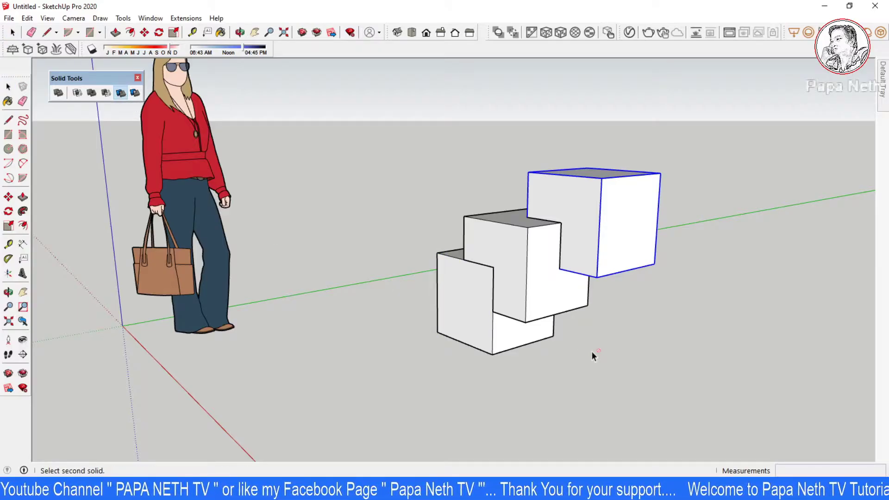
key(Escape)
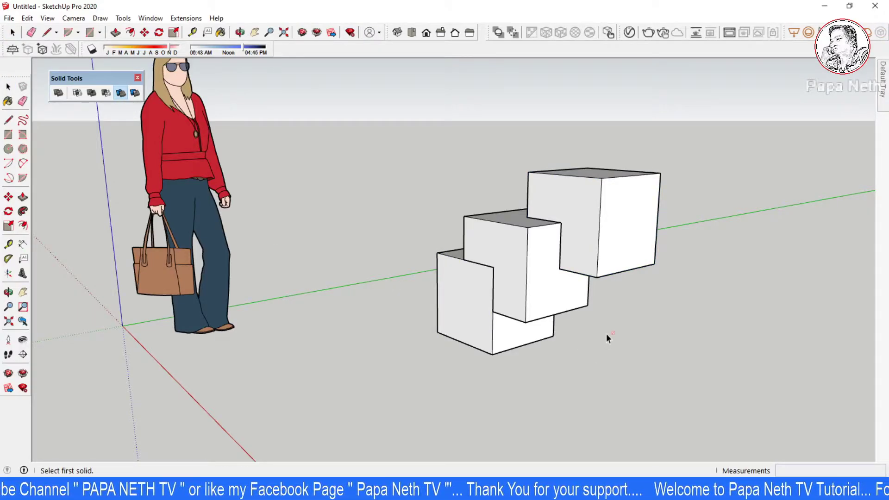
middle_drag(607, 334, 559, 316)
key(space)
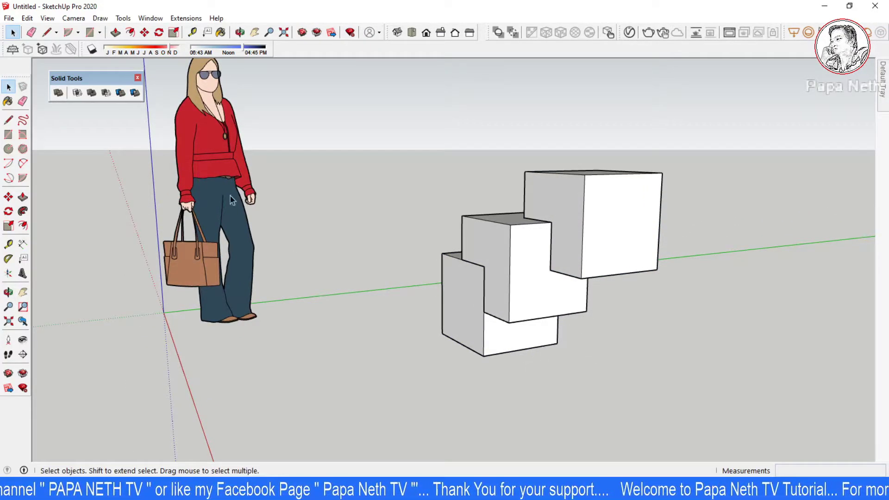
Step: Make repeated Trim attempts on the upper-right cube, cancelling each, while viewing the stepped row
click(120, 93)
click(606, 246)
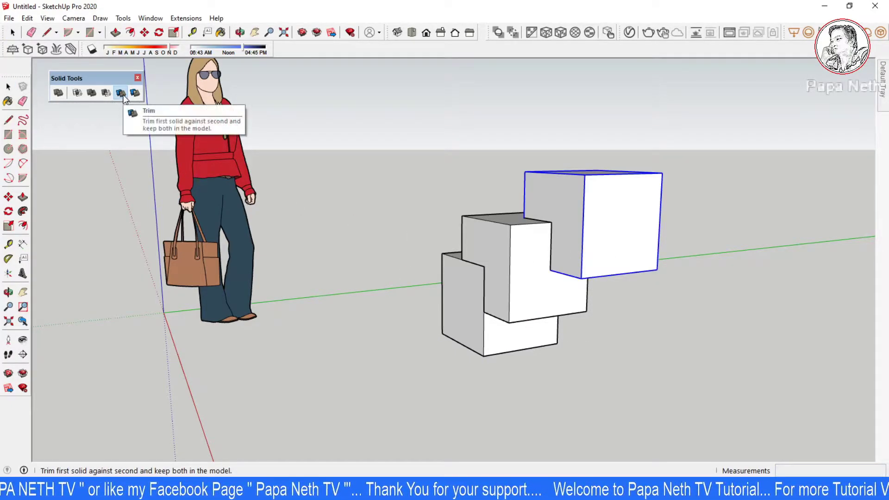
click(123, 95)
click(607, 249)
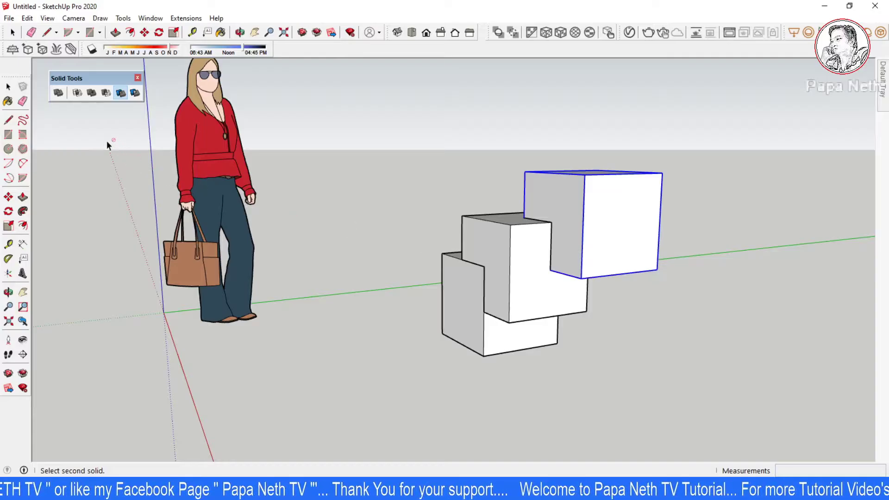
click(121, 93)
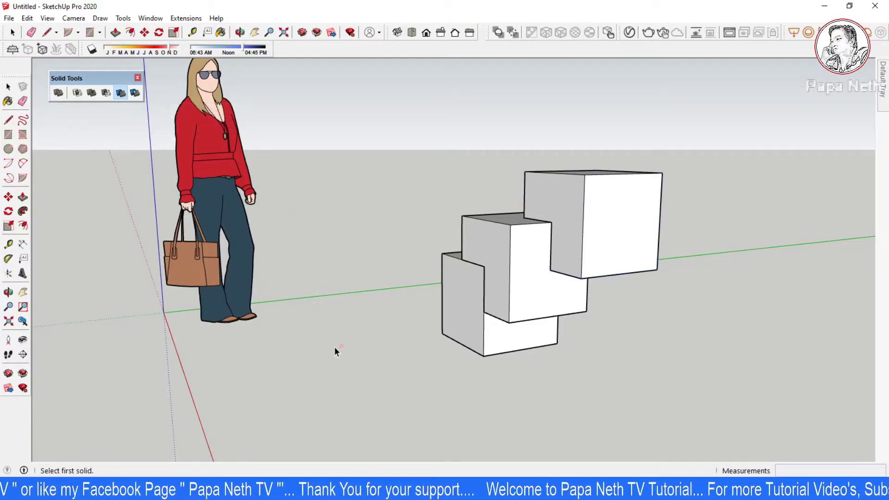
key(space)
click(629, 256)
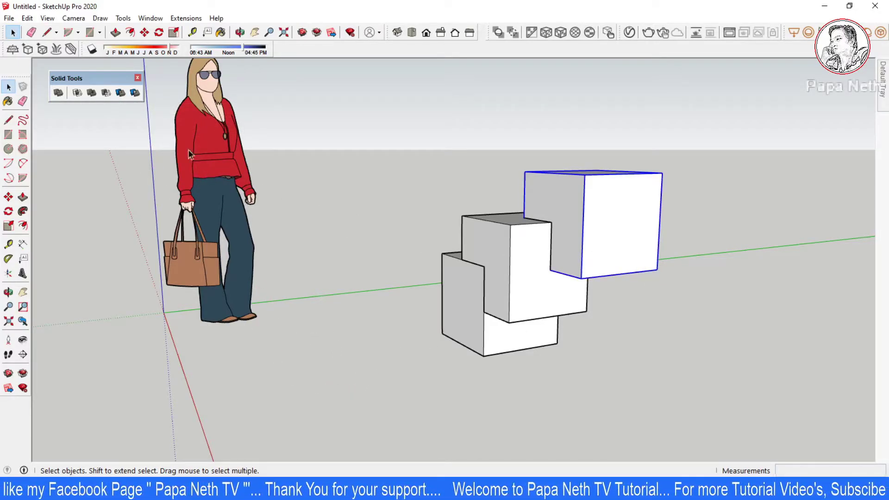
click(121, 94)
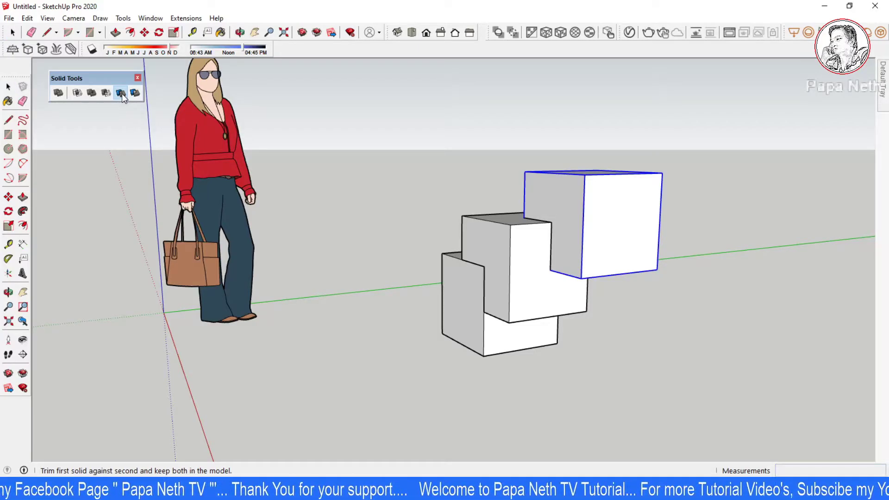
middle_drag(688, 335, 617, 213)
key(space)
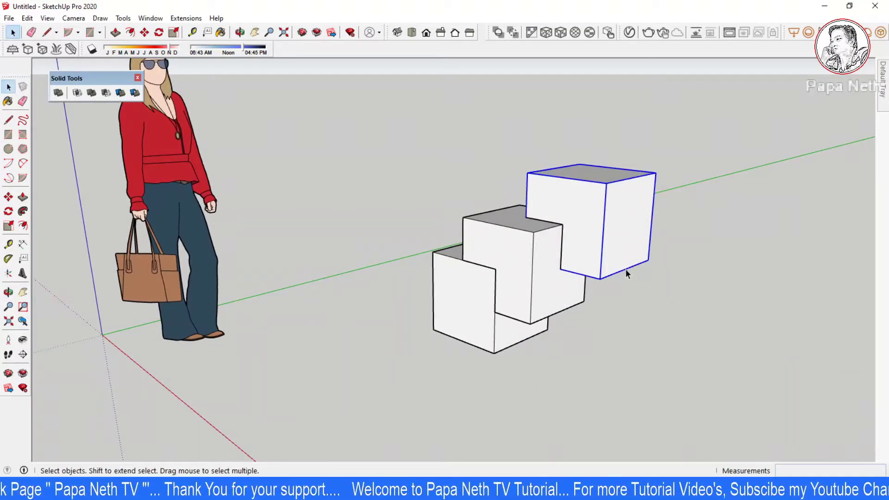
Step: Copy the top cube beside the original, raised 250 mm
key(m)
click(527, 173)
key(ctrl)
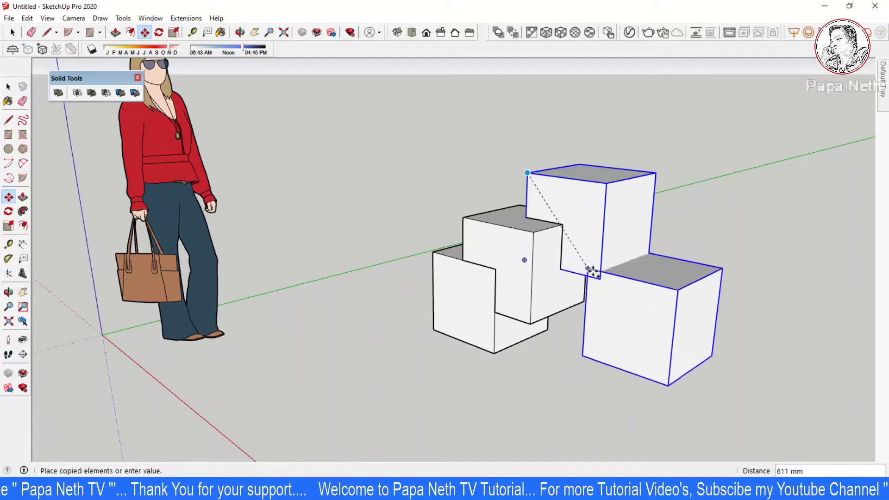
click(611, 185)
drag(660, 234, 584, 211)
text(2)
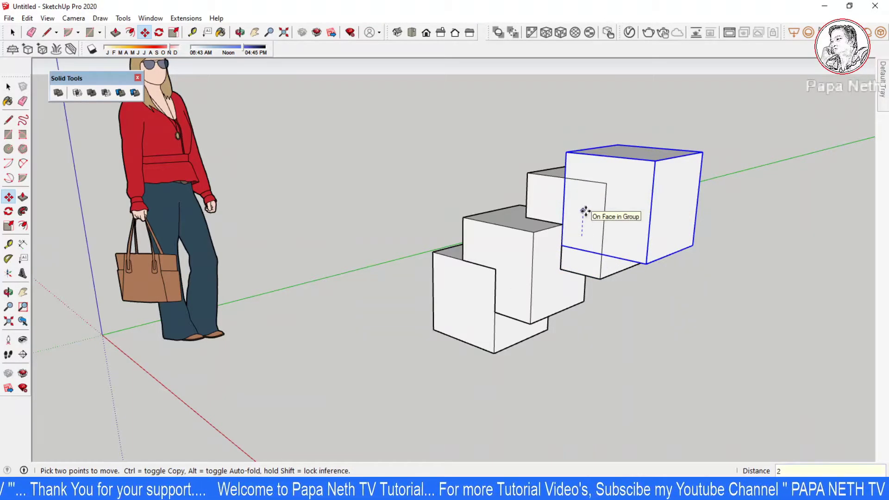
text(50)
key(Return)
Step: Slide the new cube along the green axis so it overlaps the cube beneath
middle_drag(585, 212, 617, 236)
drag(617, 237, 641, 236)
middle_drag(568, 259, 746, 284)
key(space)
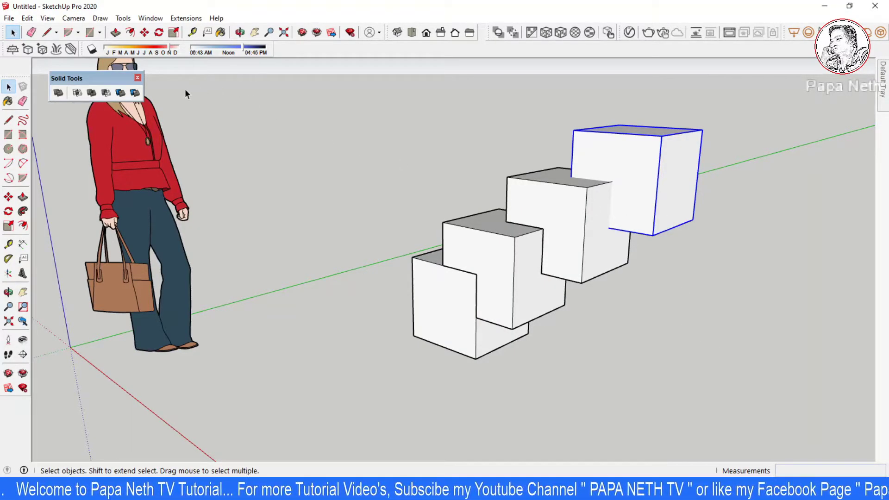
click(124, 95)
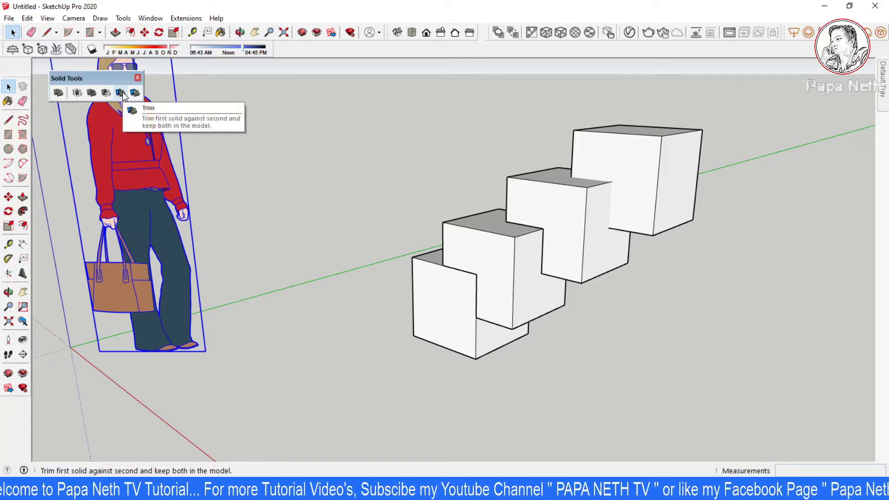
Step: Orbit to a low front view and select the large top cube
middle_drag(486, 169, 285, 236)
click(483, 200)
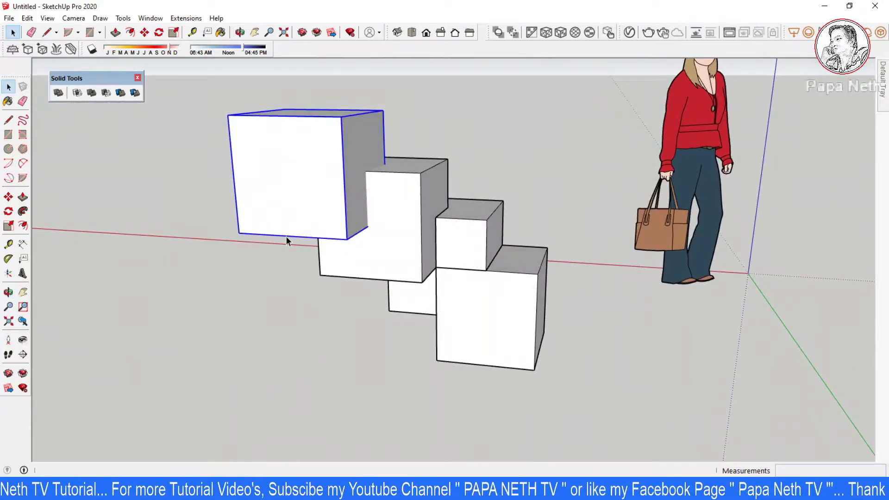
key(m)
click(324, 238)
key(Escape)
key(space)
click(301, 353)
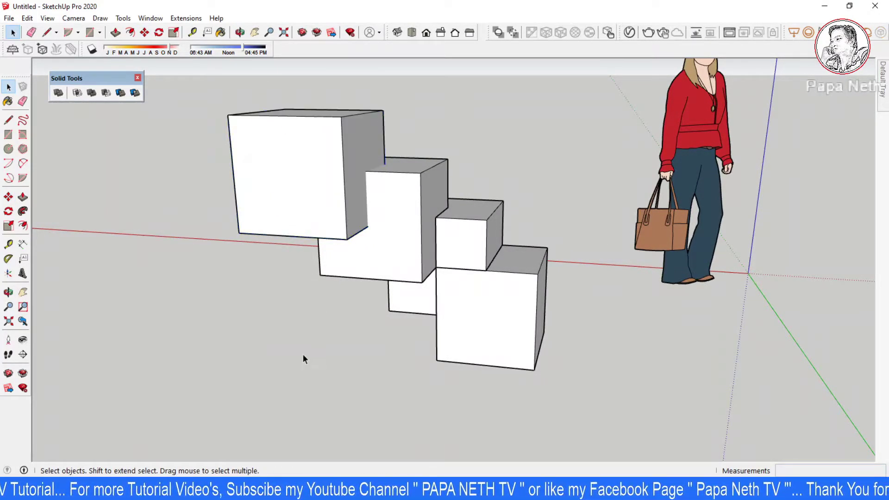
click(309, 198)
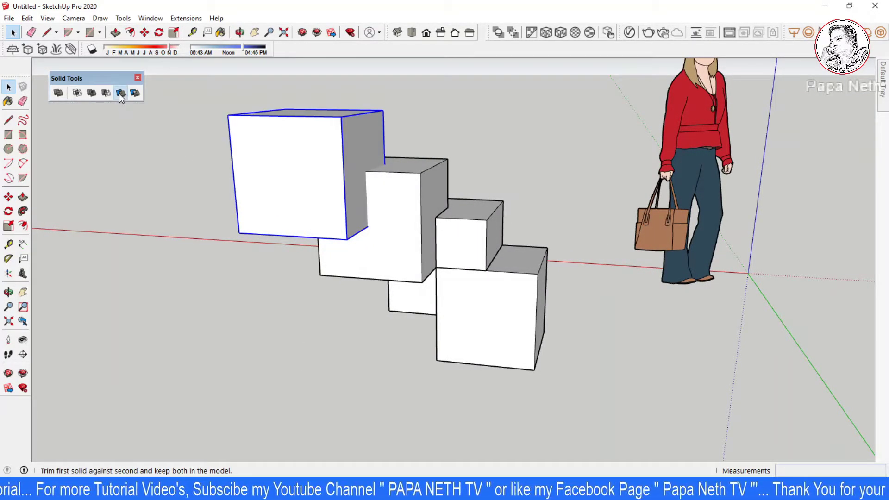
Step: Trim the cube below using the large top cube as the cutter
click(121, 95)
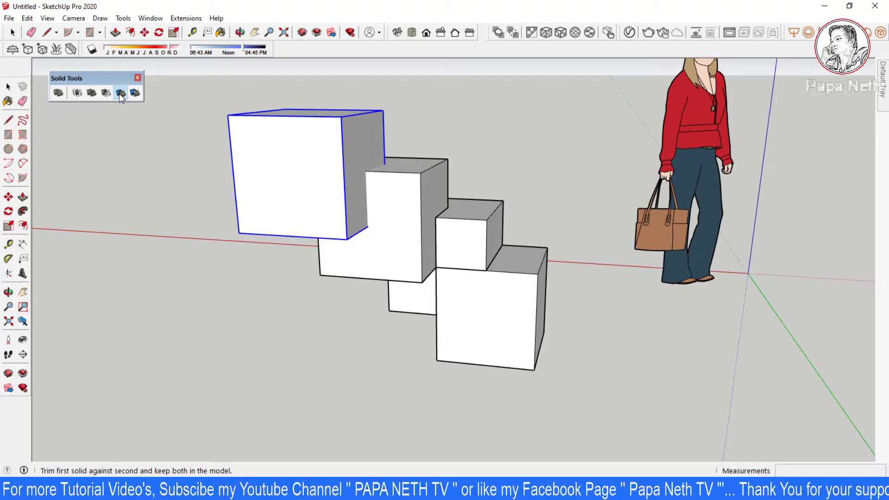
click(382, 232)
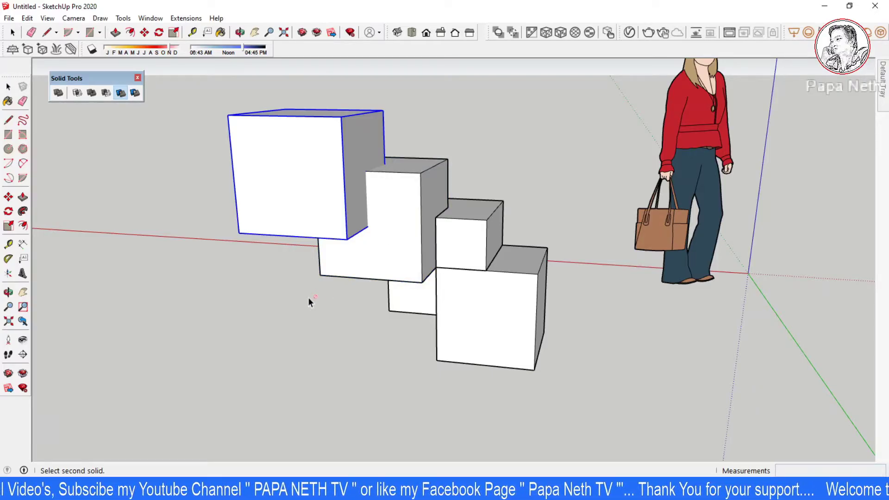
click(382, 248)
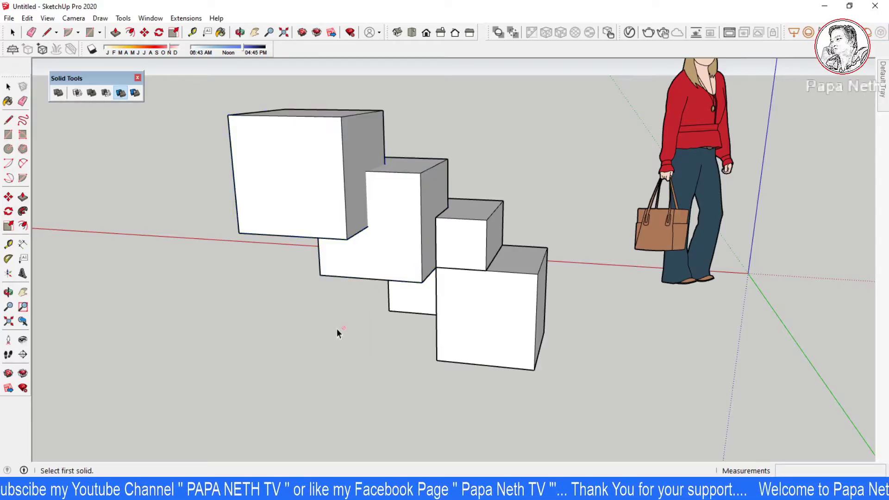
key(space)
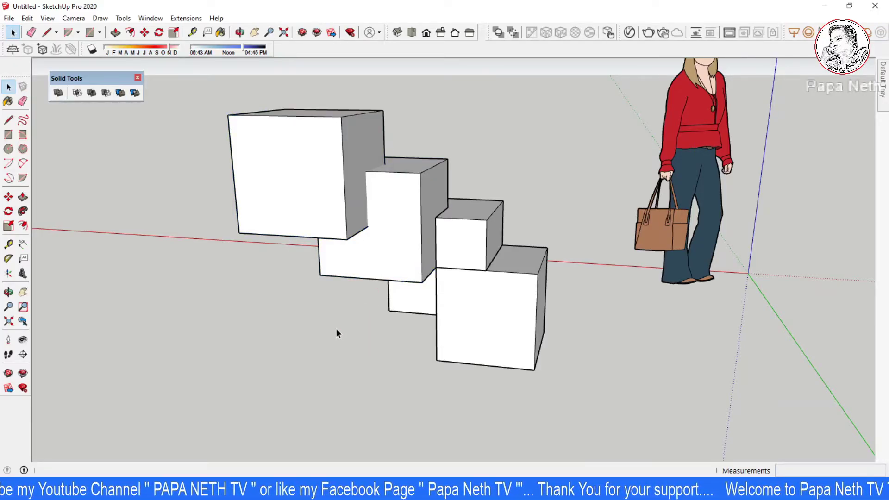
click(328, 197)
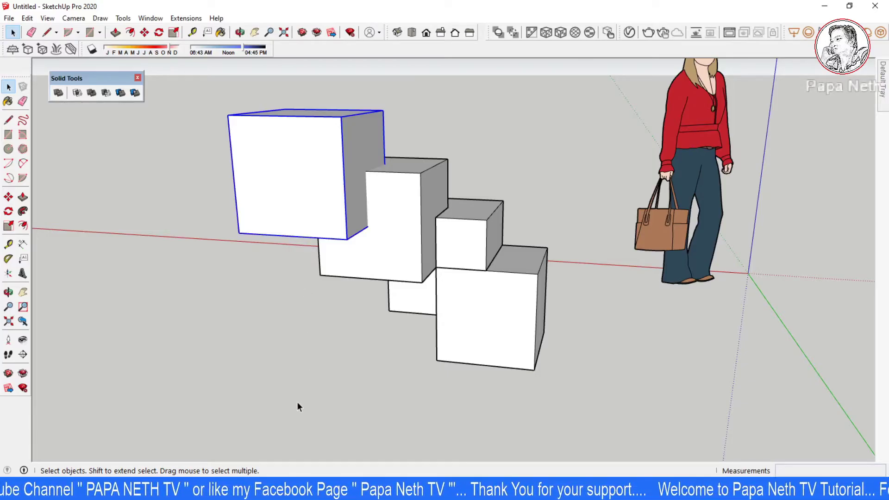
click(122, 93)
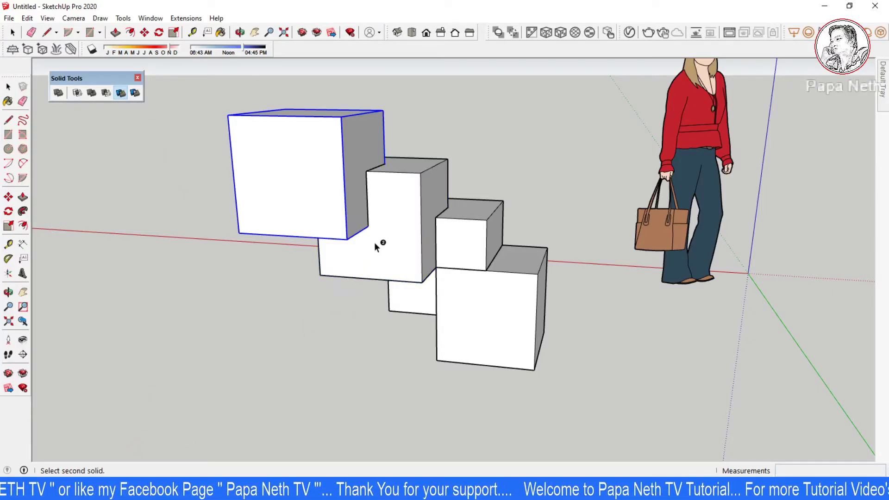
key(space)
middle_drag(318, 347, 413, 254)
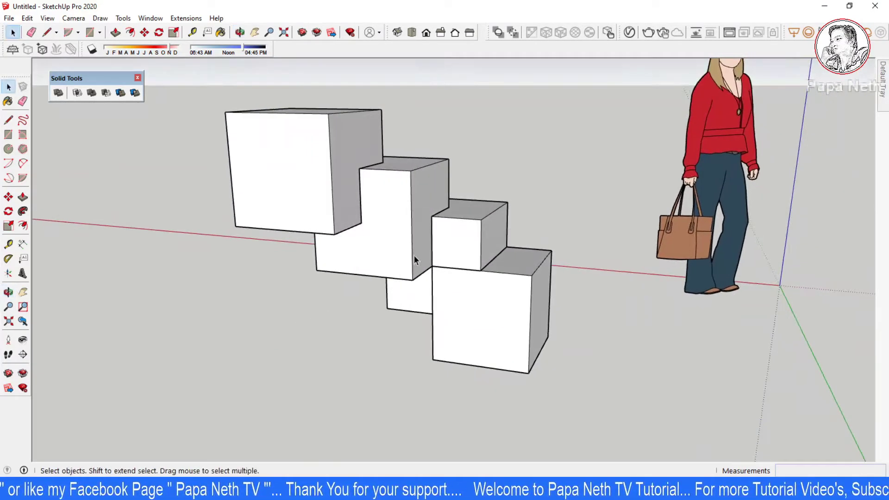
click(377, 242)
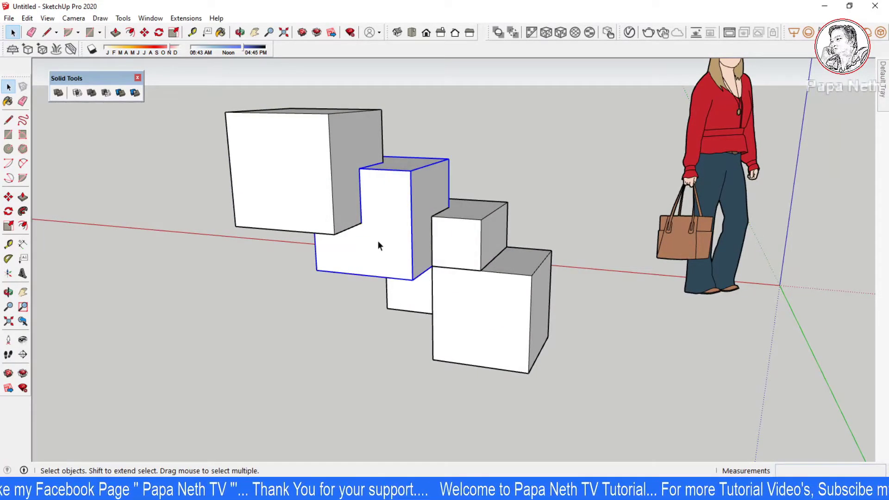
click(326, 206)
click(316, 345)
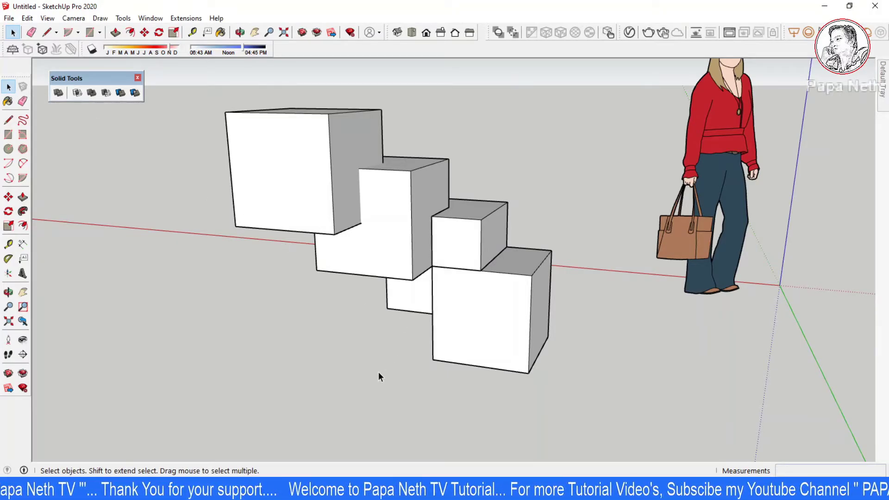
click(302, 198)
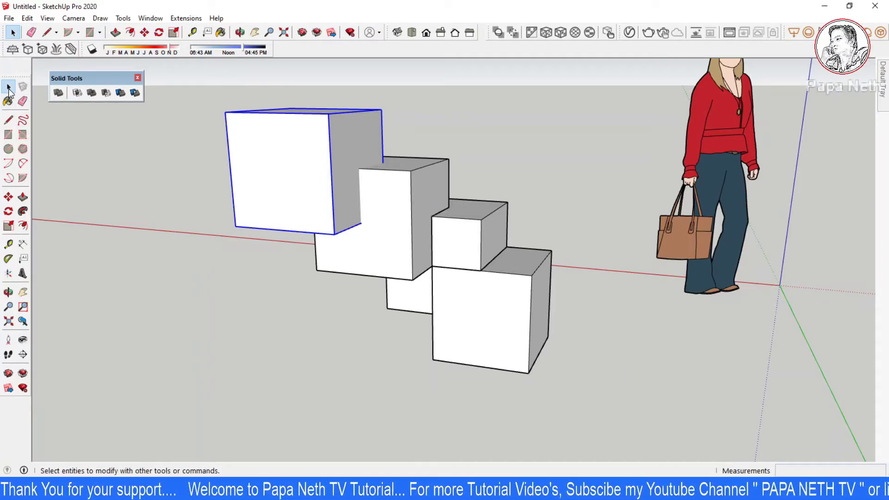
Step: Pick the middle cube as the first Trim solid, then return to selecting
click(248, 322)
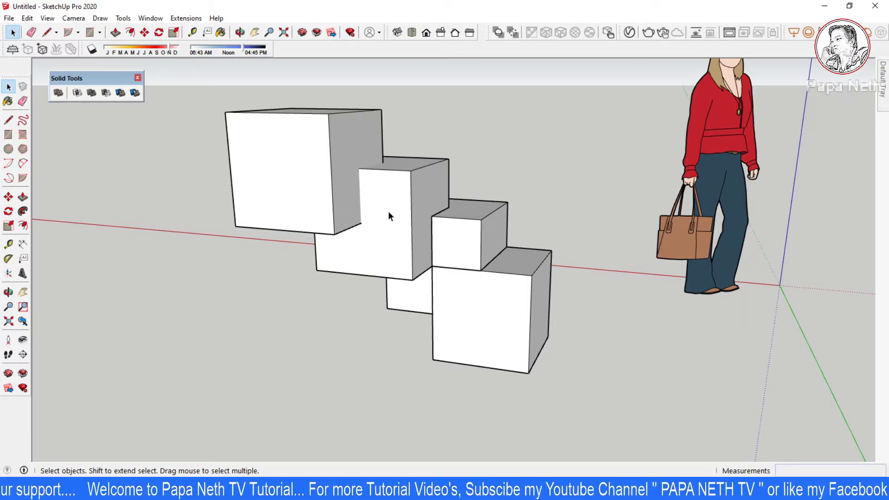
click(124, 92)
click(387, 223)
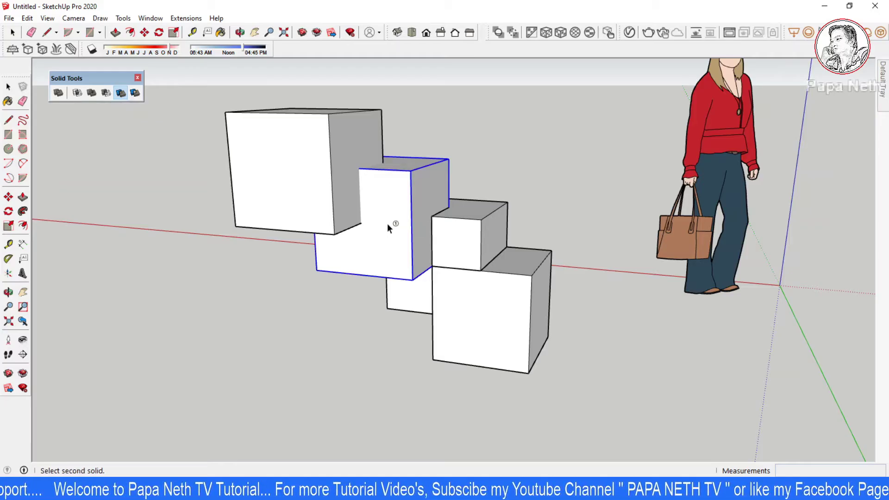
middle_drag(315, 203, 98, 290)
key(space)
Step: Orbit round to a side view of the stepped cube row
key(o)
drag(98, 290, 506, 381)
middle_drag(506, 380, 523, 229)
key(space)
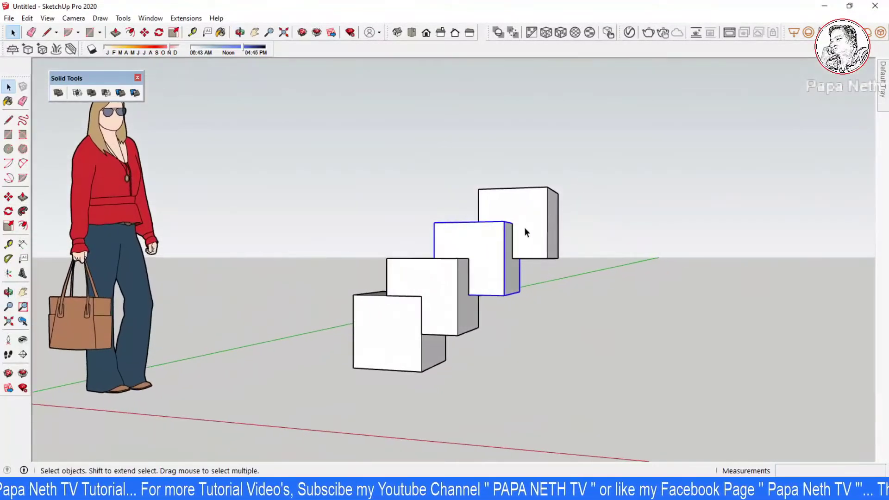
Step: Lift the notched top cube upward, clear of the other cubes
click(524, 227)
key(m)
click(524, 227)
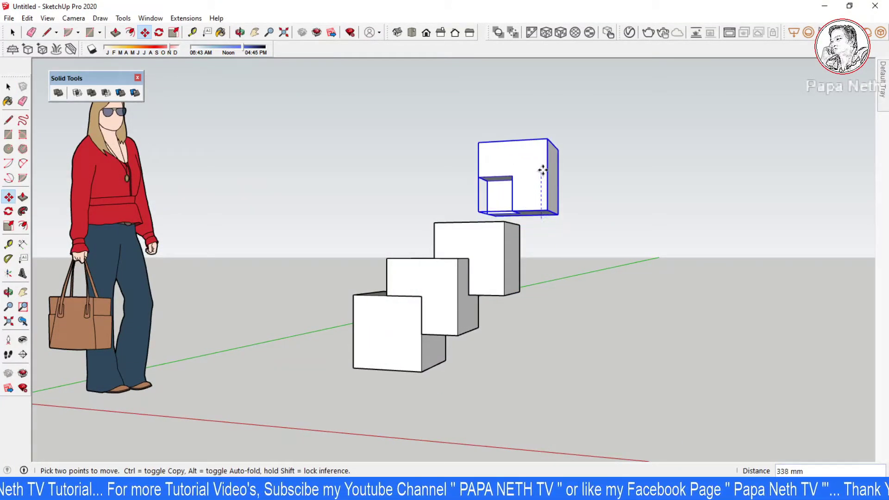
click(537, 172)
key(space)
Step: Move the middle cube away from the others along the red axis
click(493, 283)
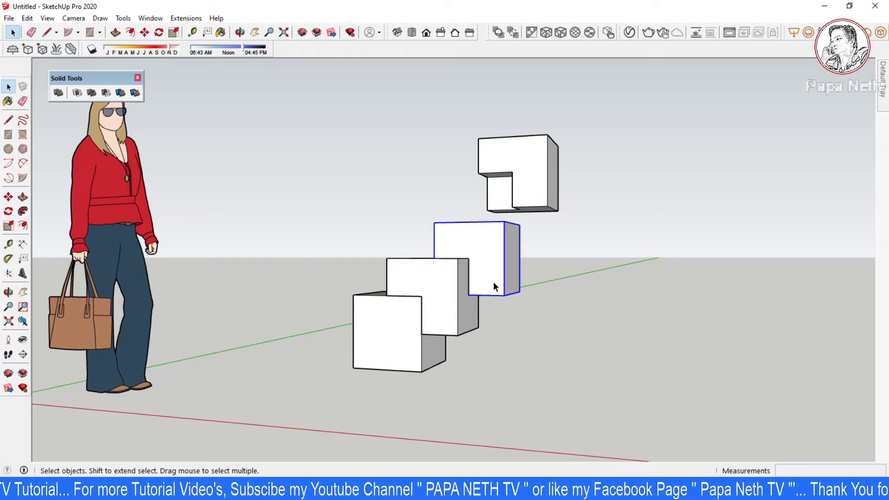
key(m)
click(493, 282)
click(539, 266)
middle_drag(539, 266, 451, 371)
Step: Slide the lower-right cube further right along the red axis
key(space)
click(471, 348)
key(m)
click(452, 429)
click(515, 428)
key(space)
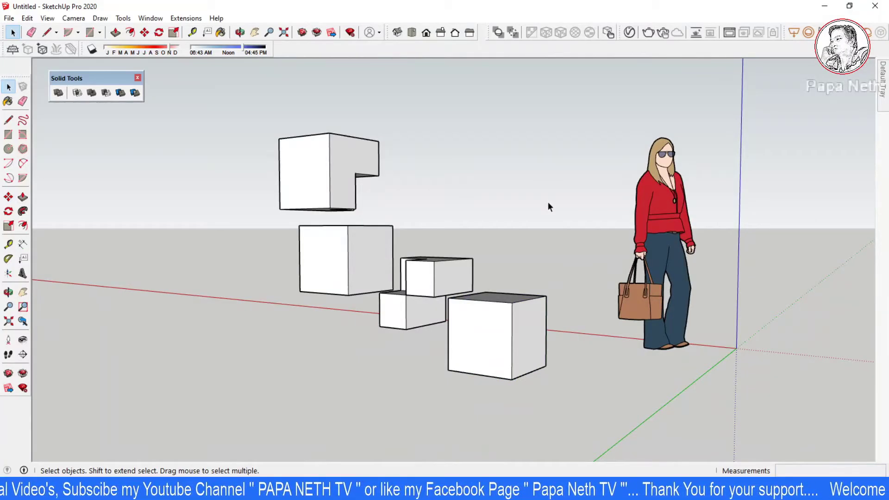